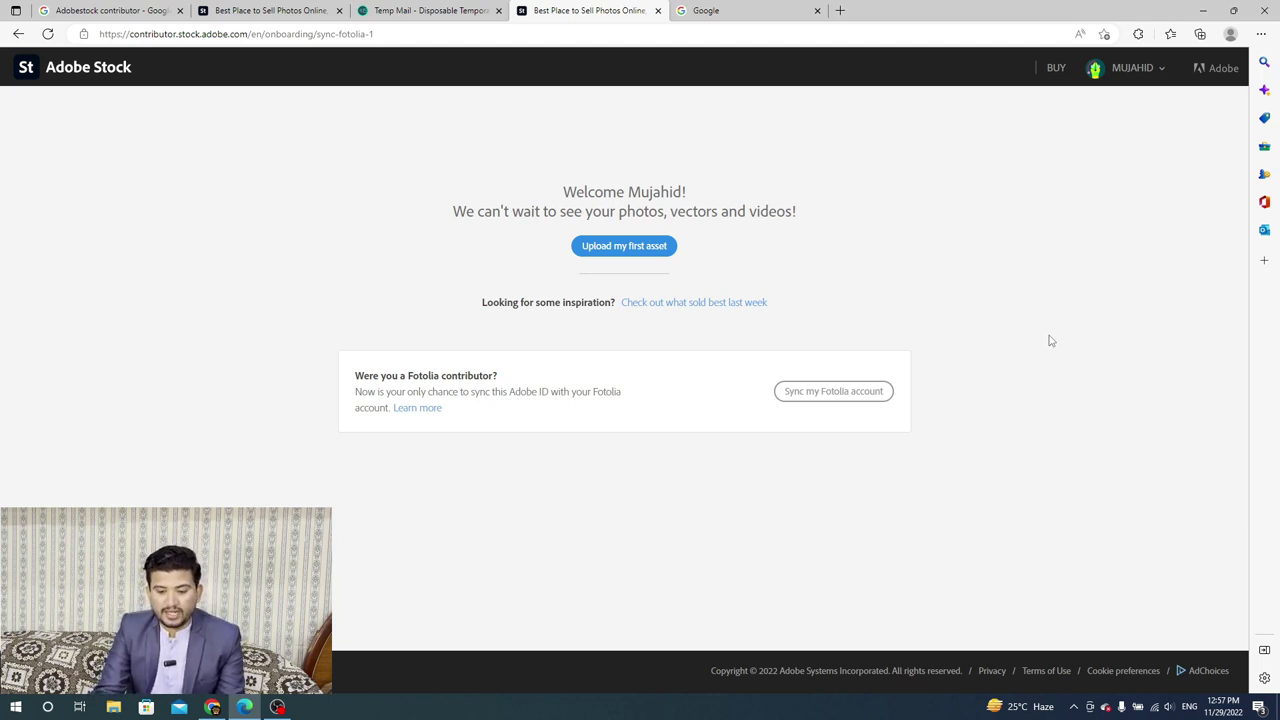
# Go to the 'Upload your files to start selling' page via 'Upload my first asset'
pyautogui.click(628, 257)
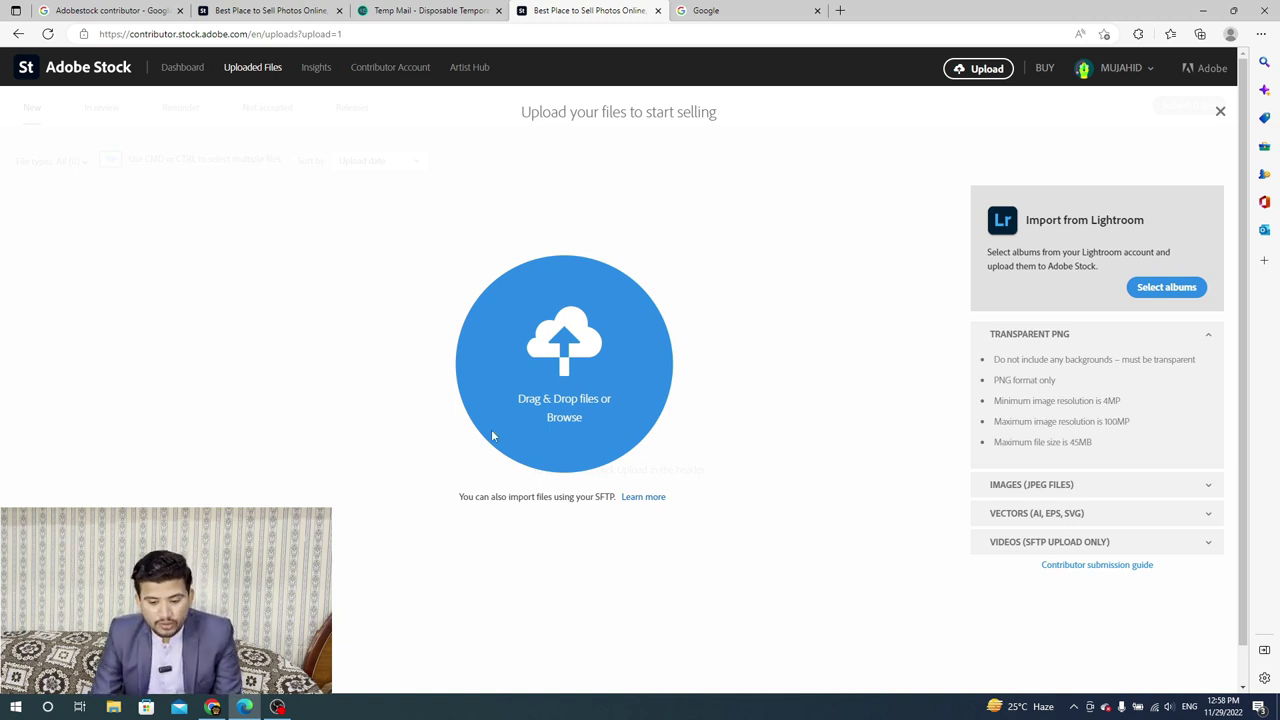
# Browse to F:\Adobe Stock New Data\Butterfly Design and view files as extra large icons
pyautogui.click(563, 420)
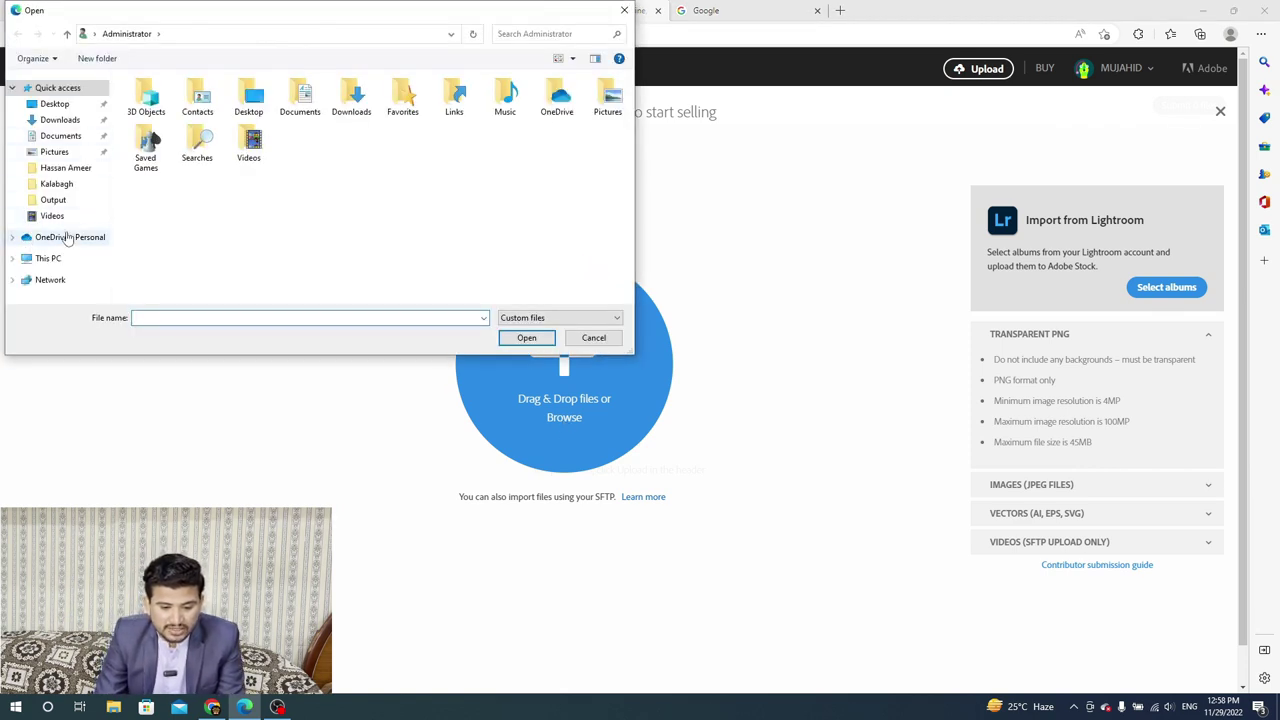
pyautogui.click(57, 262)
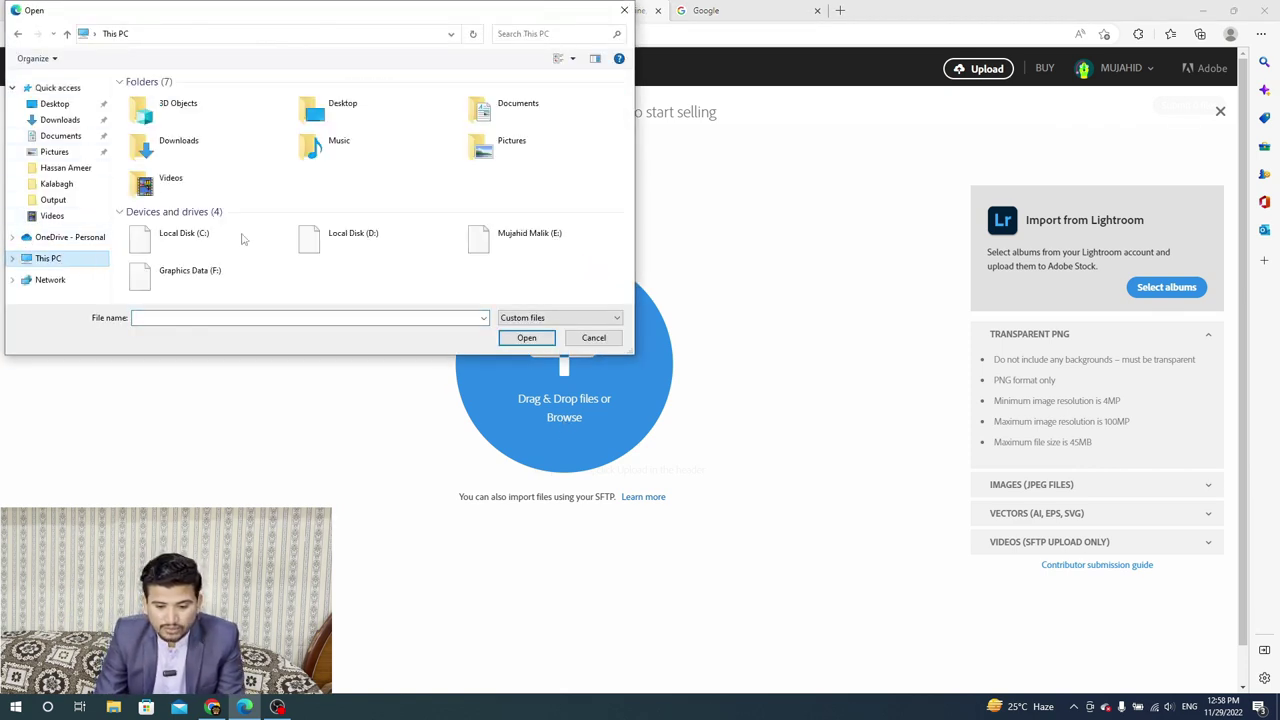
pyautogui.doubleClick(238, 292)
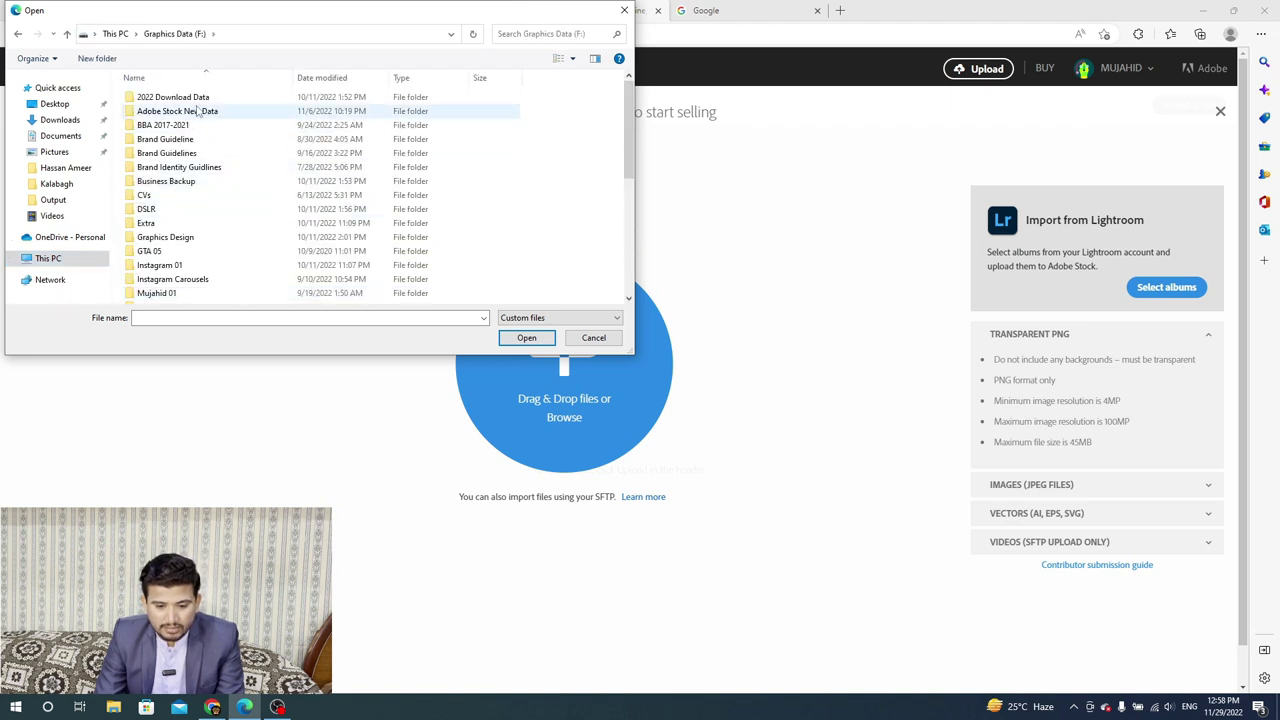
pyautogui.doubleClick(194, 112)
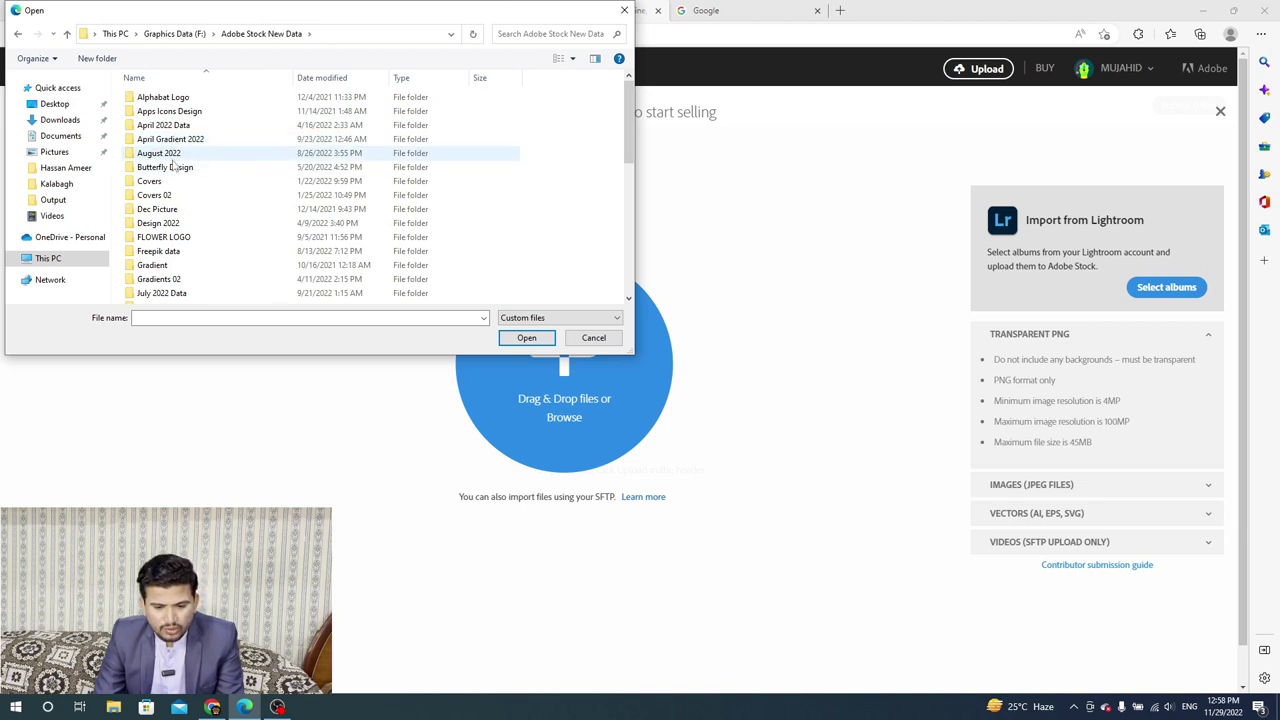
pyautogui.doubleClick(171, 170)
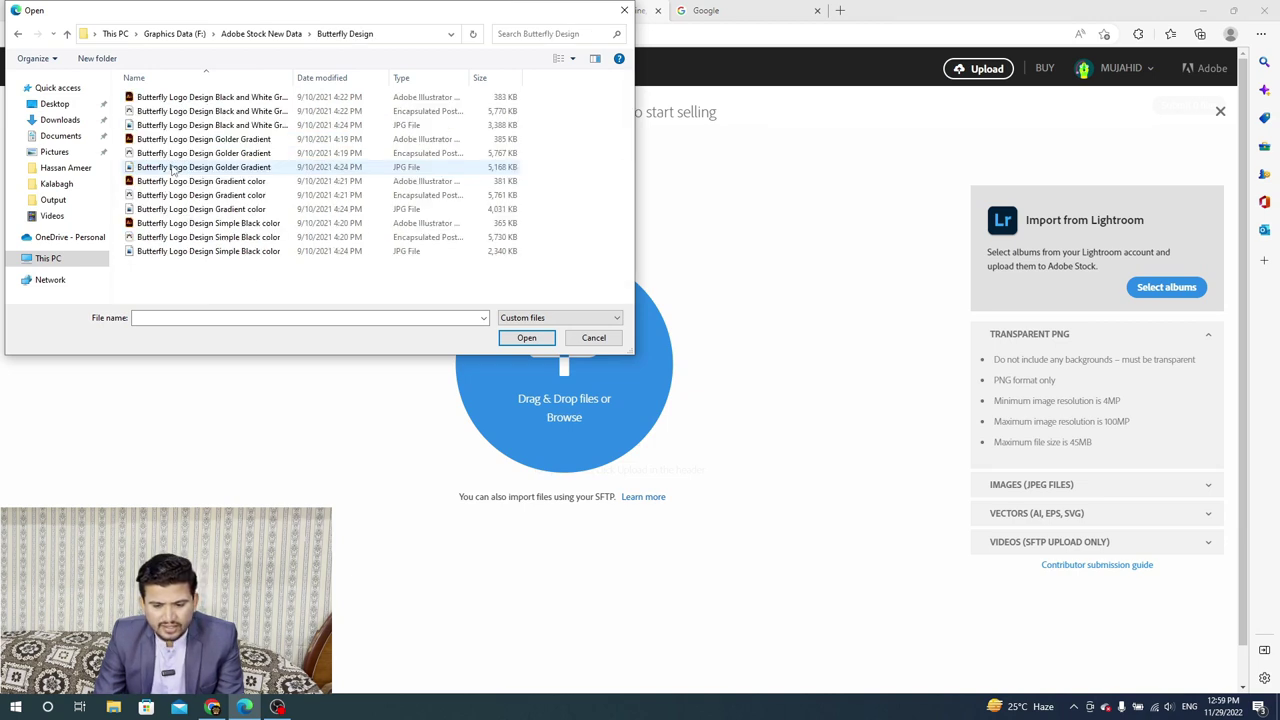
pyautogui.rightClick(579, 153)
pyautogui.moveTo(610, 159)
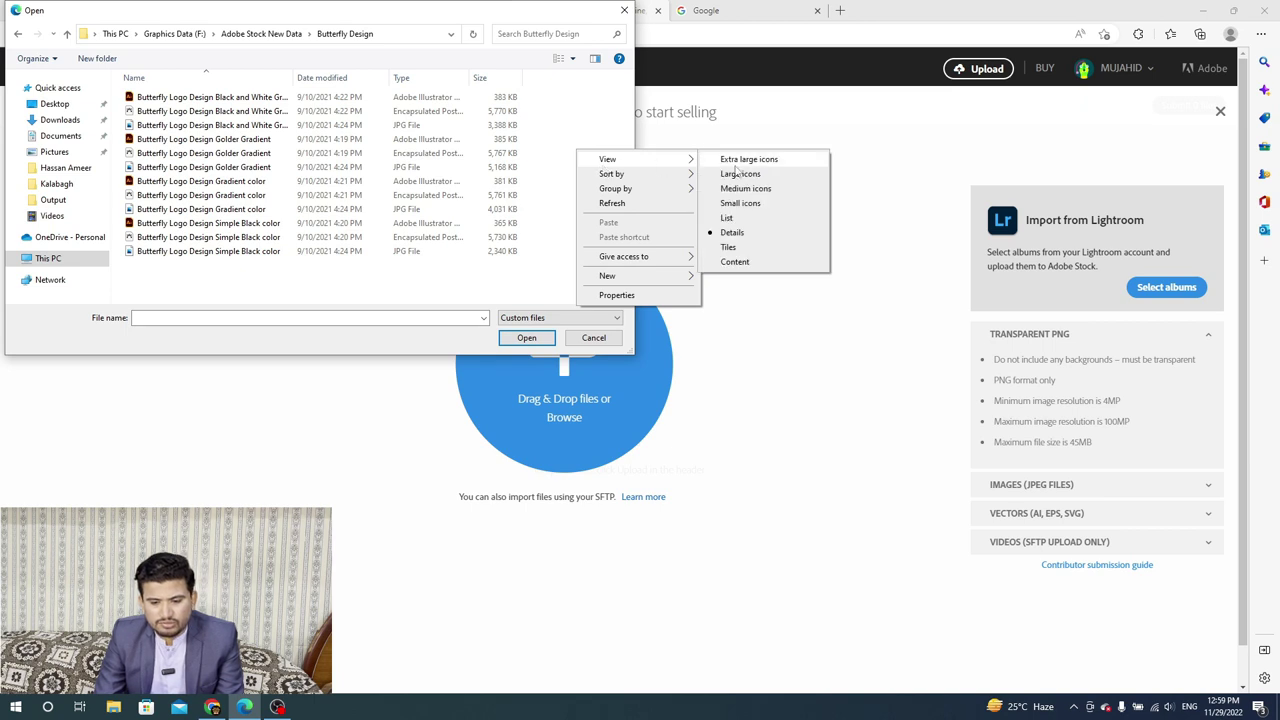
pyautogui.click(745, 160)
pyautogui.moveTo(631, 100); pyautogui.dragTo(631, 112)
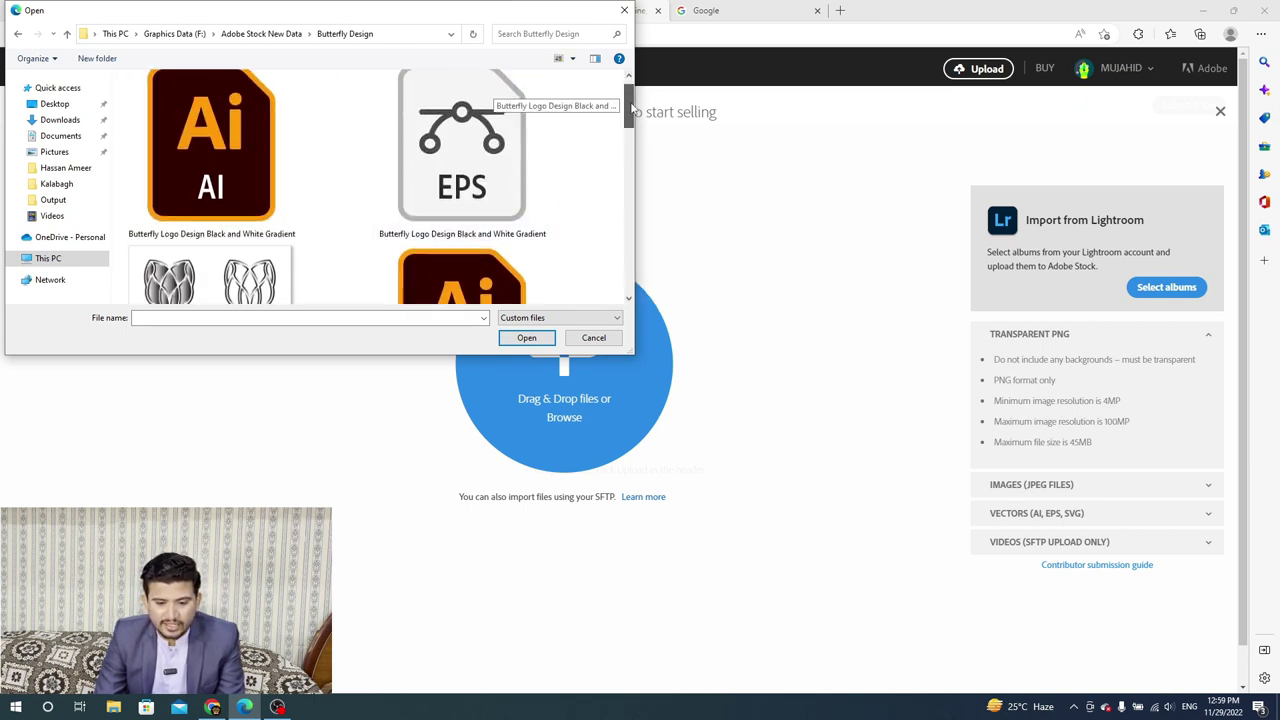
# Try selecting Black and White Gradient, Golder Gradient, preview and Gradient color files
pyautogui.click(225, 142)
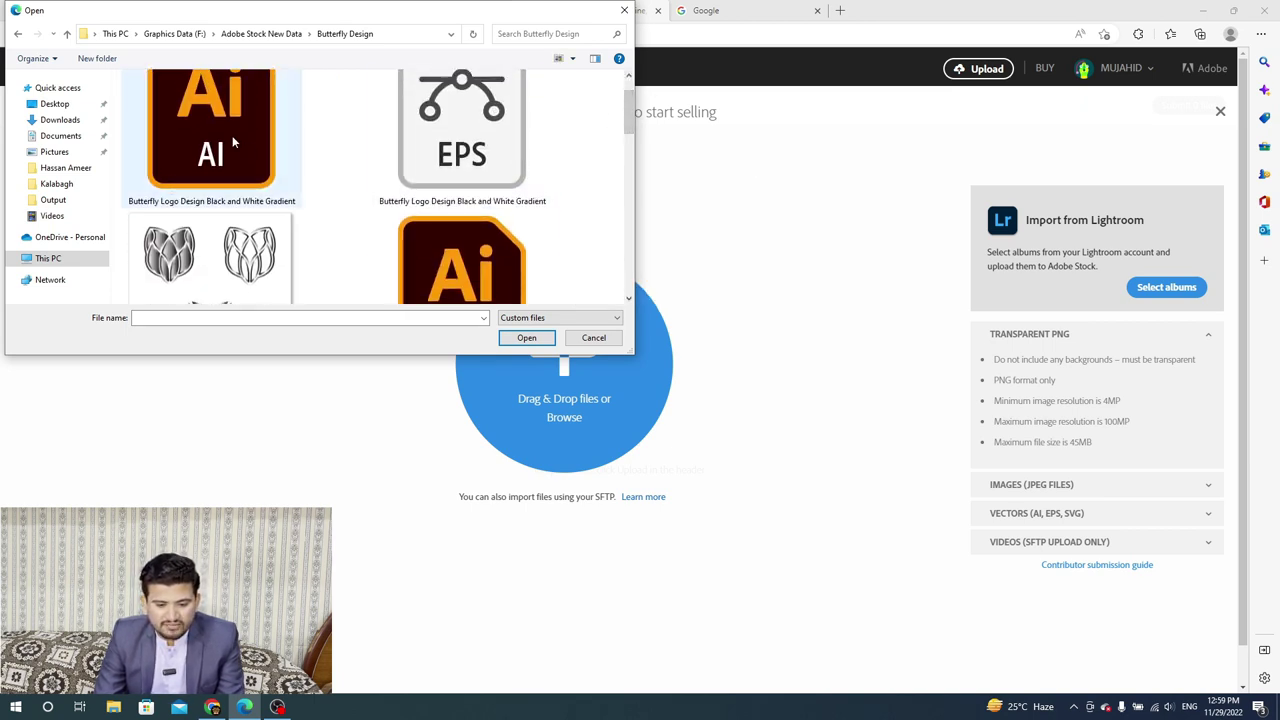
pyautogui.keyDown('ctrl'); pyautogui.click(445, 175); pyautogui.keyUp('ctrl')
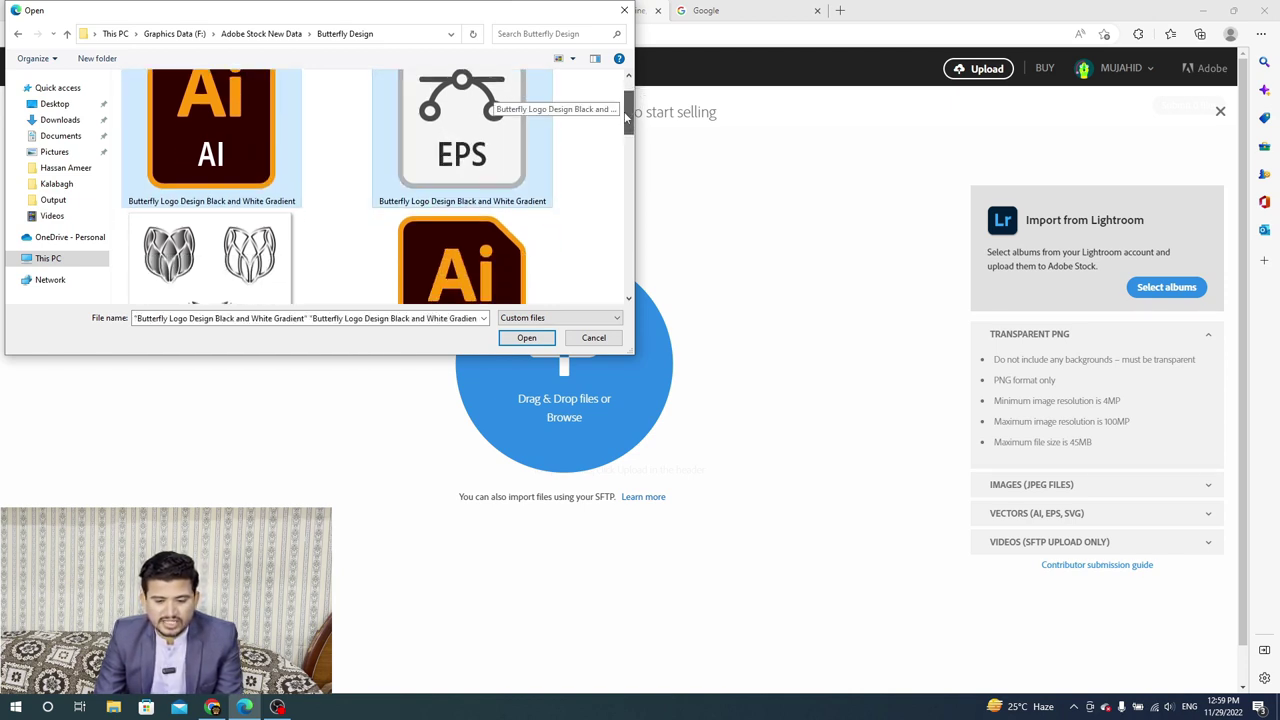
pyautogui.scroll(-3, 494, 200)
pyautogui.click(494, 236)
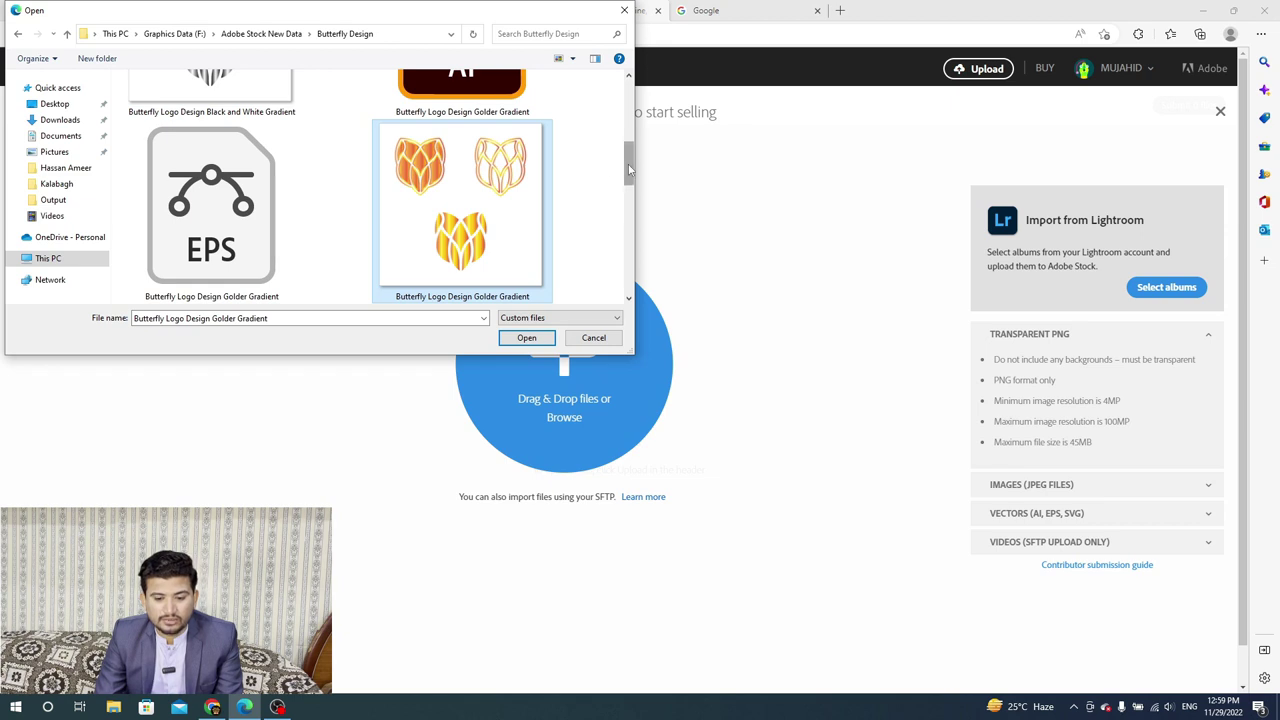
pyautogui.scroll(-2, 494, 236)
pyautogui.click(227, 118)
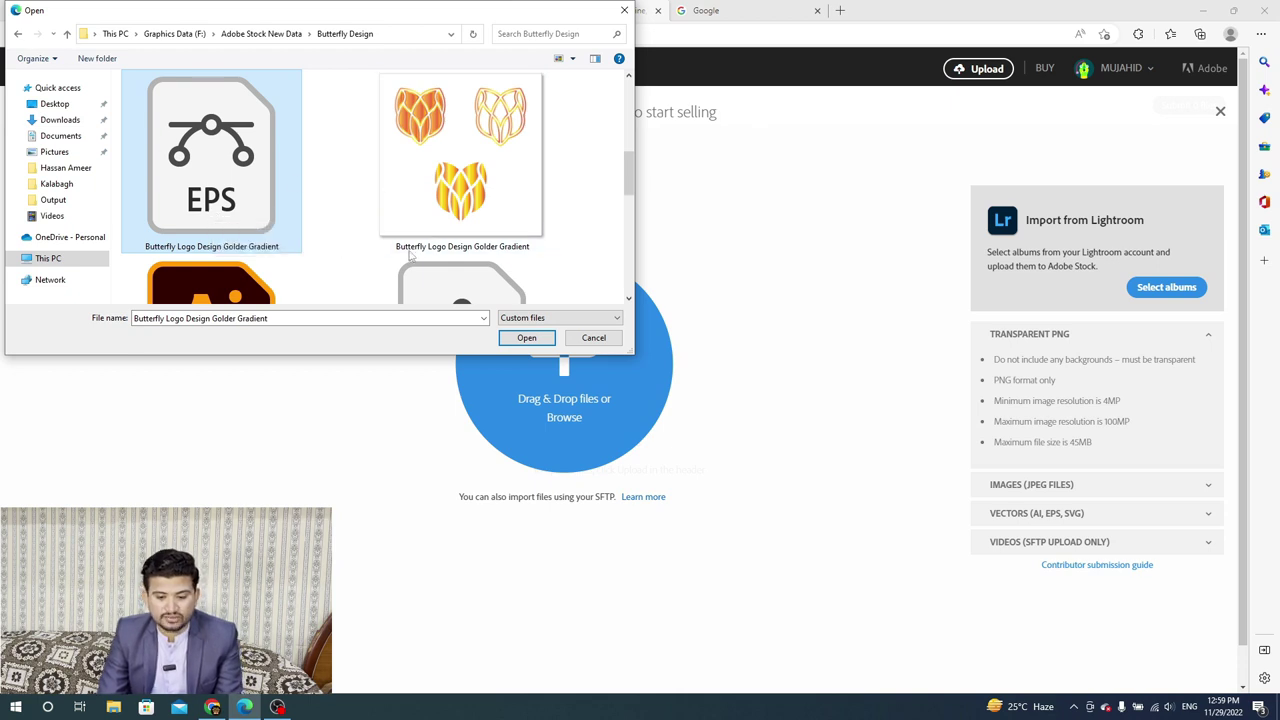
pyautogui.keyDown('ctrl'); pyautogui.click(450, 200); pyautogui.keyUp('ctrl')
pyautogui.keyDown('ctrl'); pyautogui.click(210, 280); pyautogui.keyUp('ctrl')
pyautogui.scroll(-1, 210, 280)
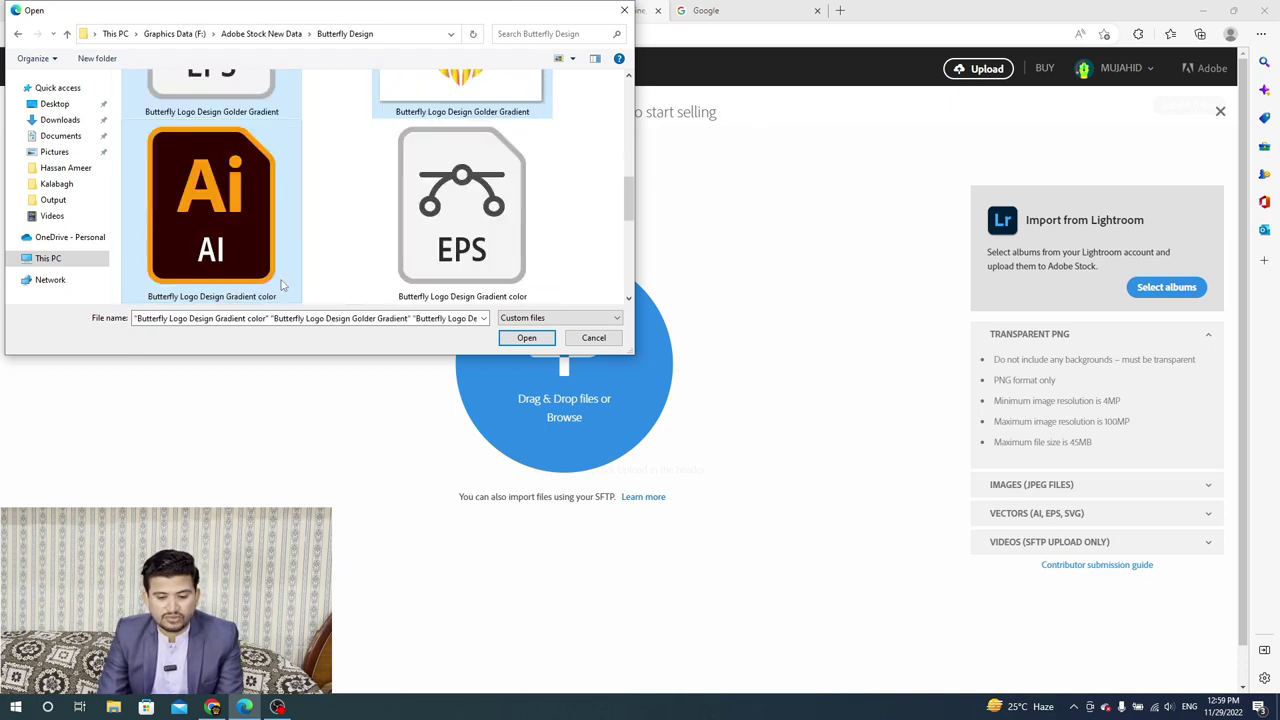
# Clear the selection and pick only the Black and White Gradient AI and EPS files
pyautogui.click(551, 194)
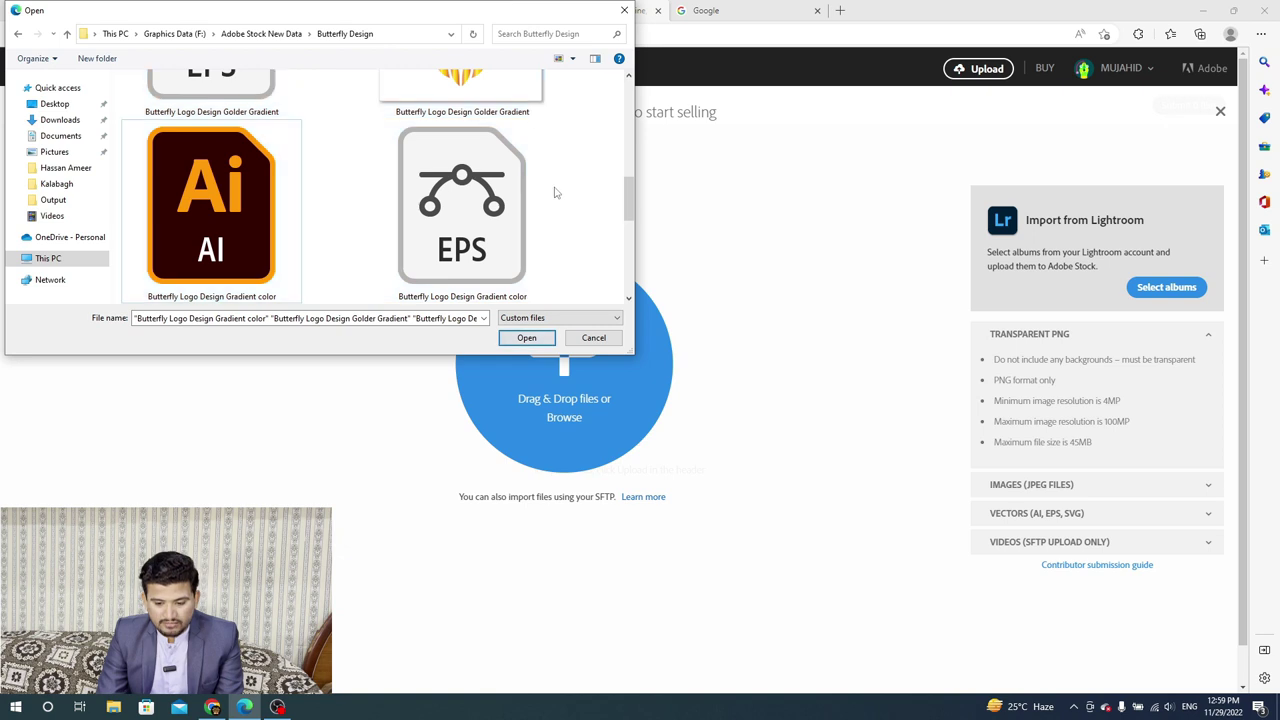
pyautogui.scroll(2, 556, 160)
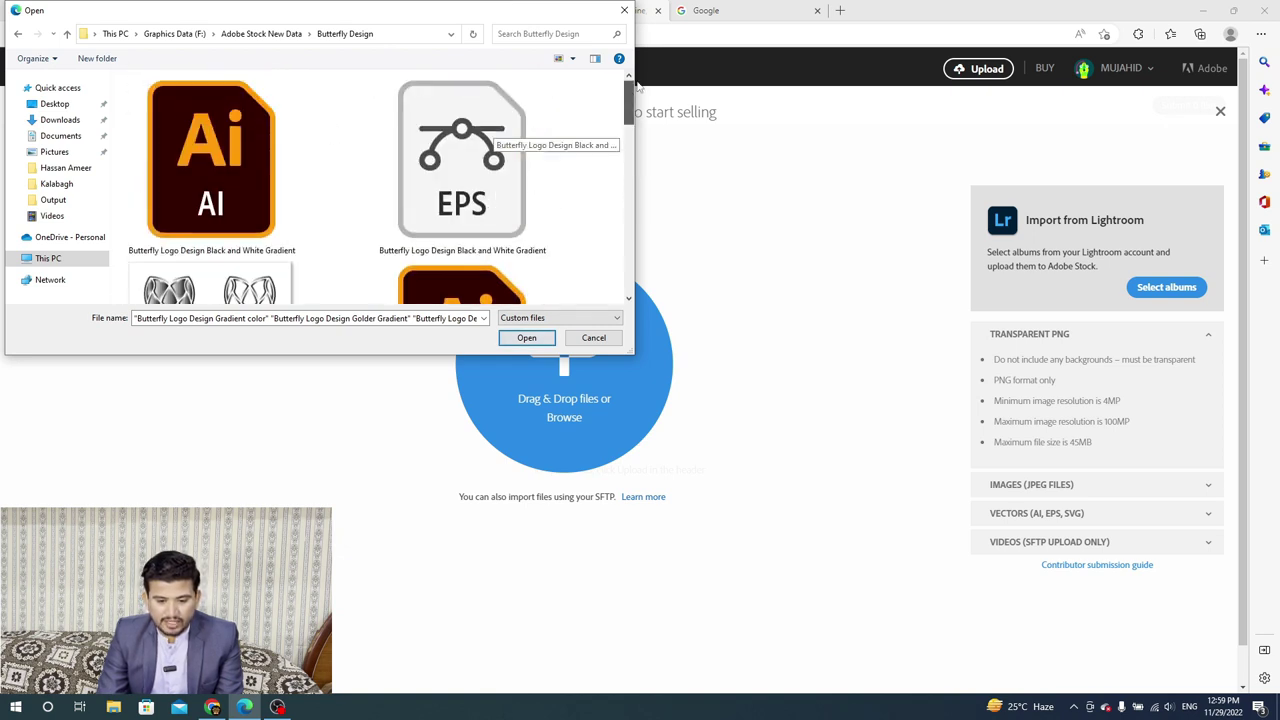
pyautogui.scroll(1, 540, 150)
pyautogui.click(258, 128)
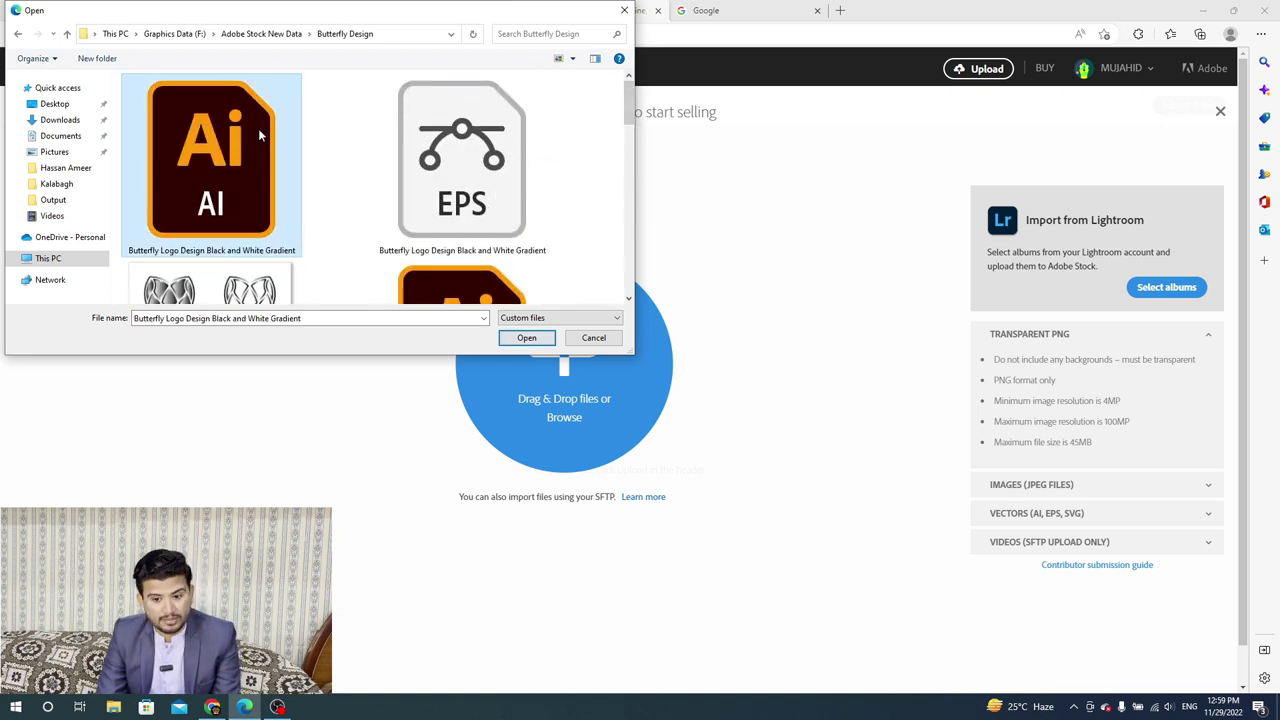
pyautogui.keyDown('ctrl'); pyautogui.click(418, 138); pyautogui.keyUp('ctrl')
pyautogui.scroll(-1, 450, 230)
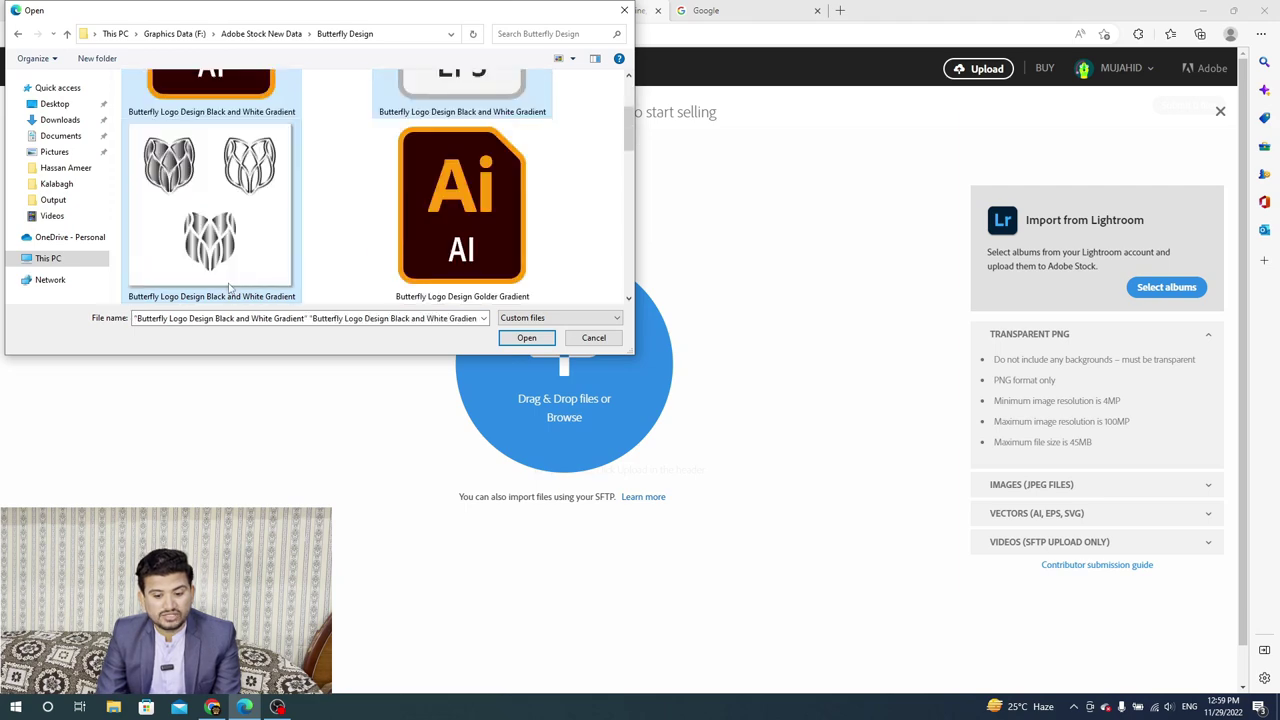
# Upload the files, select all three, mark no people or property, keep Graphic Resources category
pyautogui.click(526, 337)
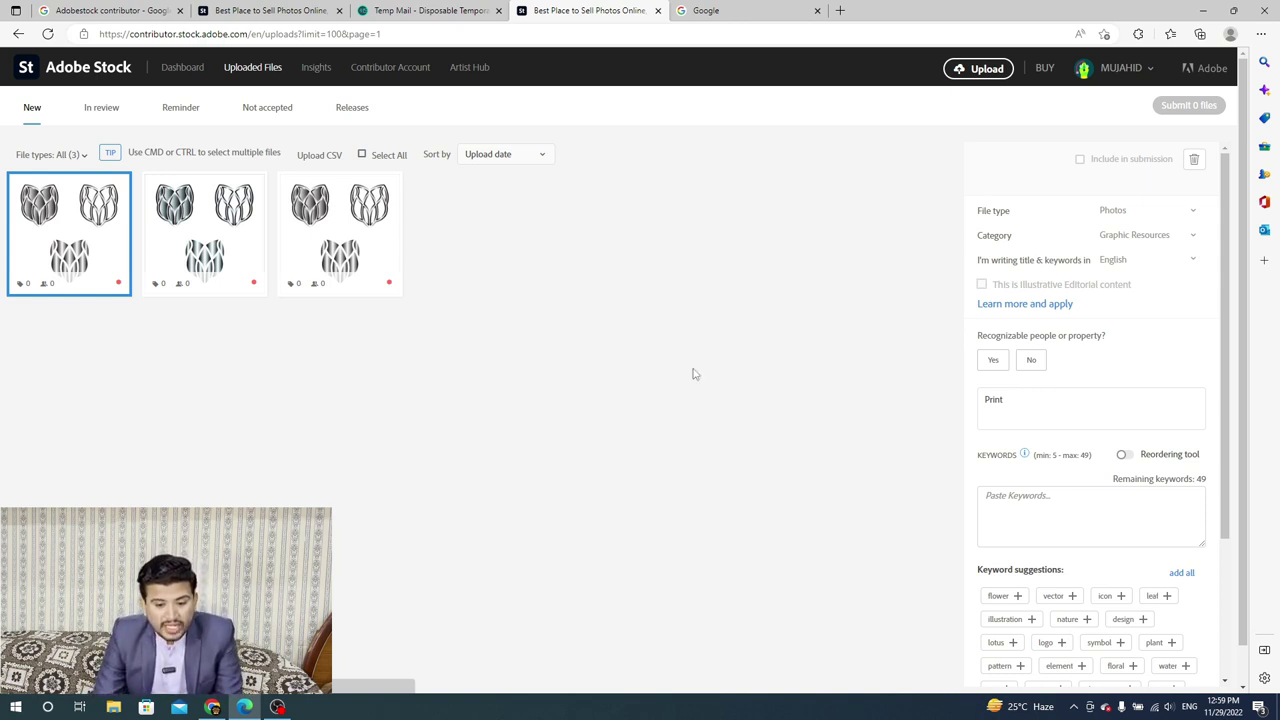
pyautogui.click(228, 220)
pyautogui.moveTo(340, 230)
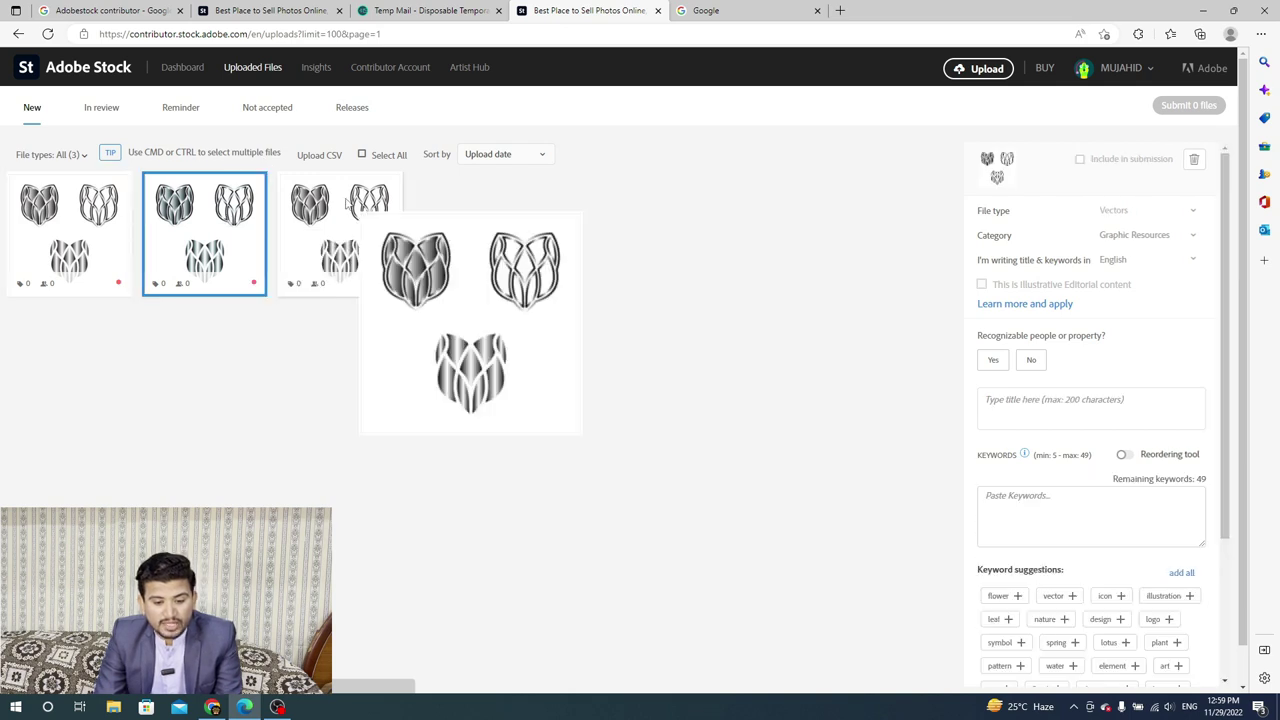
pyautogui.click(362, 154)
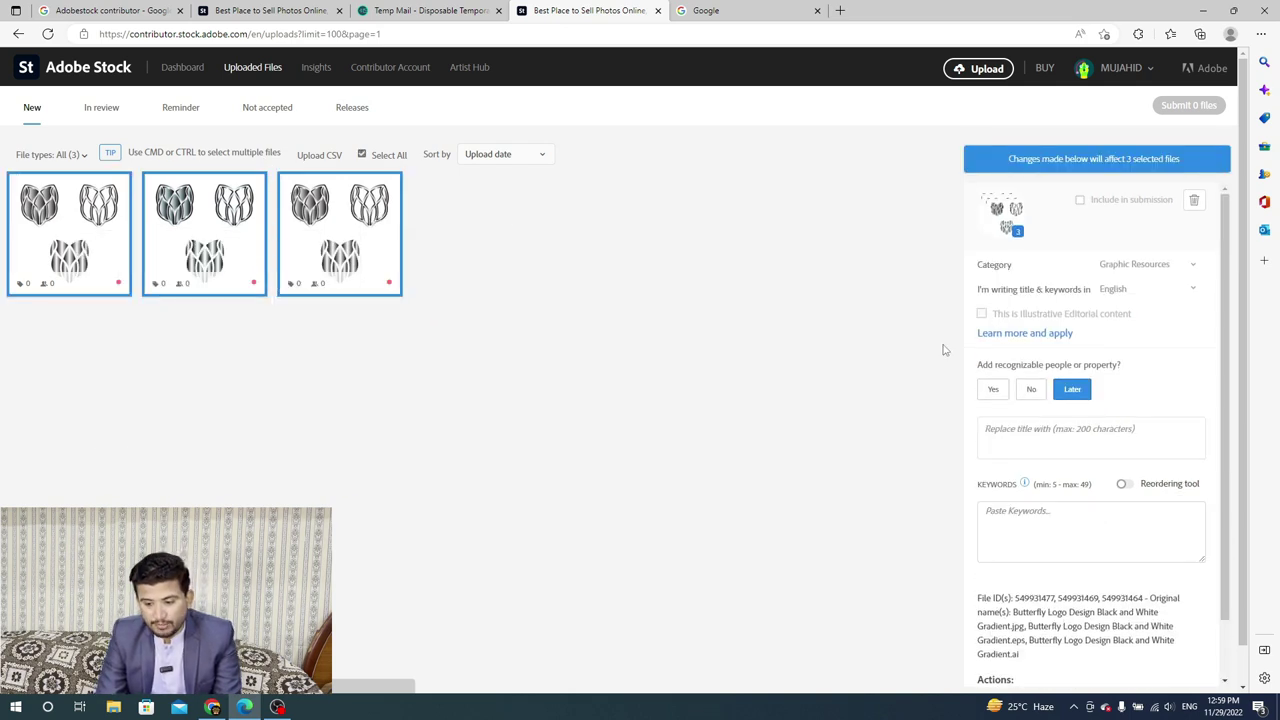
pyautogui.click(1035, 392)
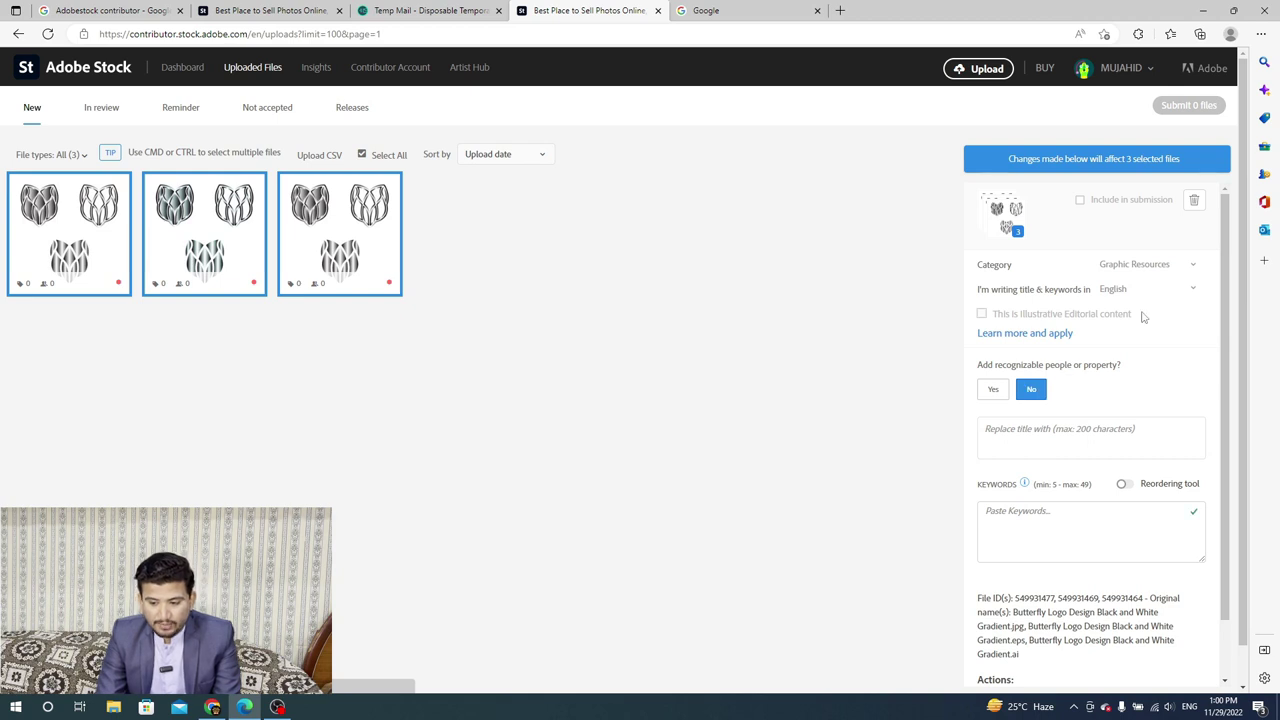
pyautogui.click(1189, 272)
pyautogui.click(1189, 272)
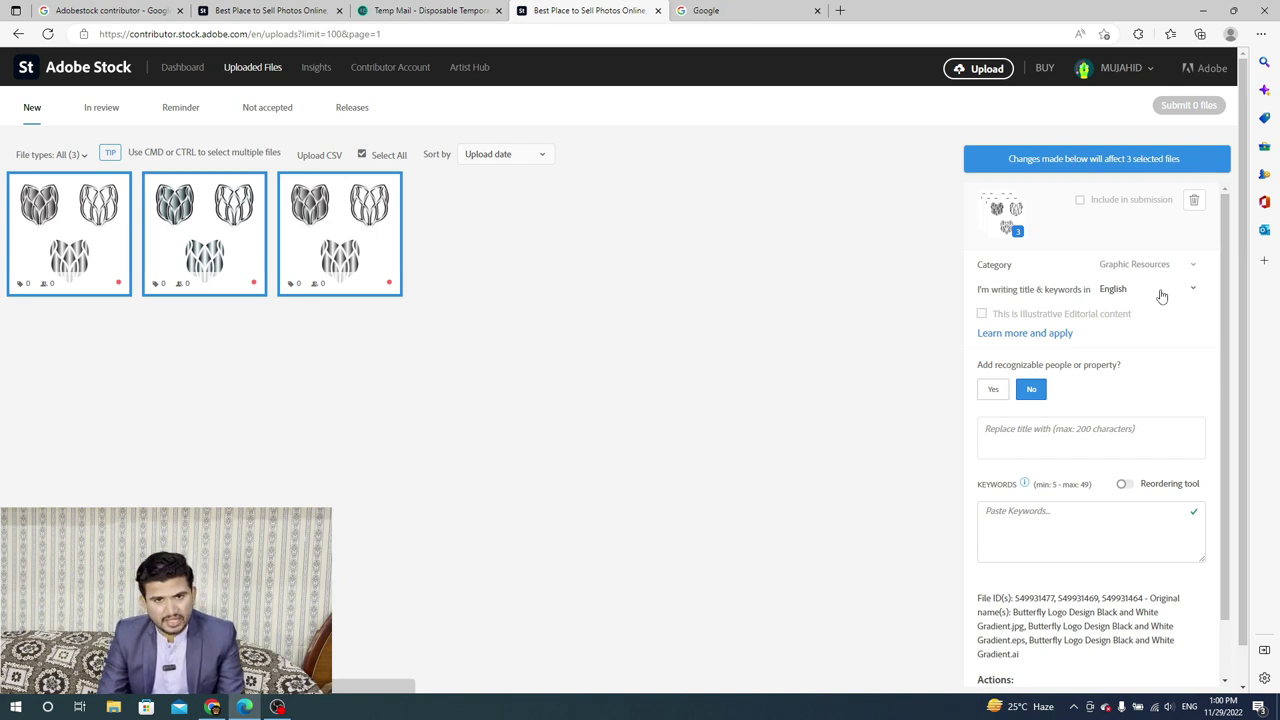
# Reselect all three thumbnails and put the cursor in the shared title field
pyautogui.click(1040, 447)
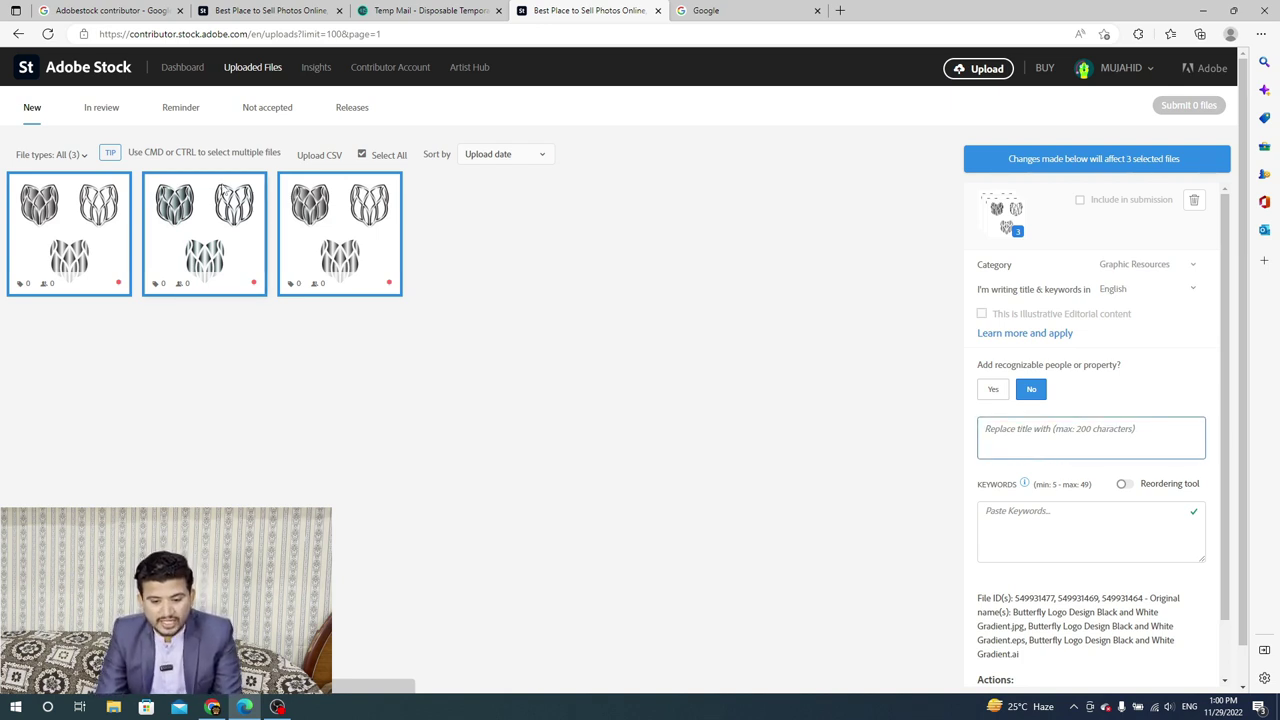
pyautogui.click(362, 255)
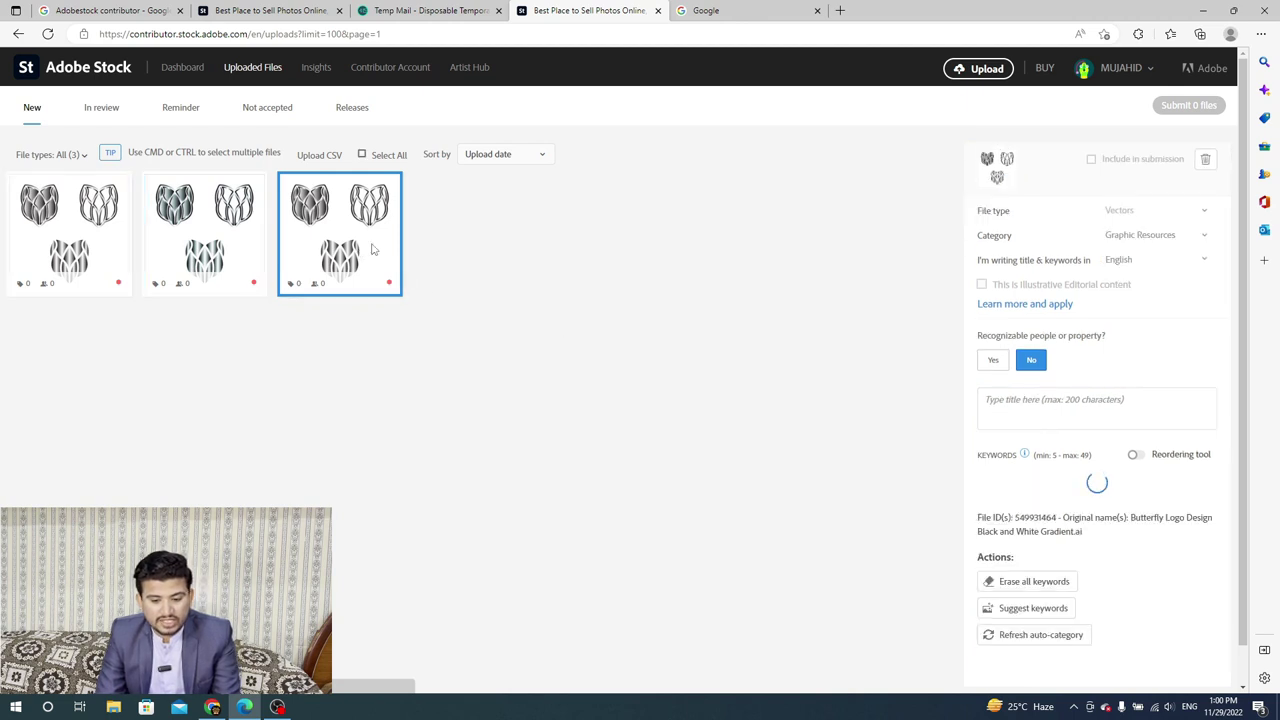
pyautogui.keyDown('shift'); pyautogui.click(116, 237); pyautogui.keyUp('shift')
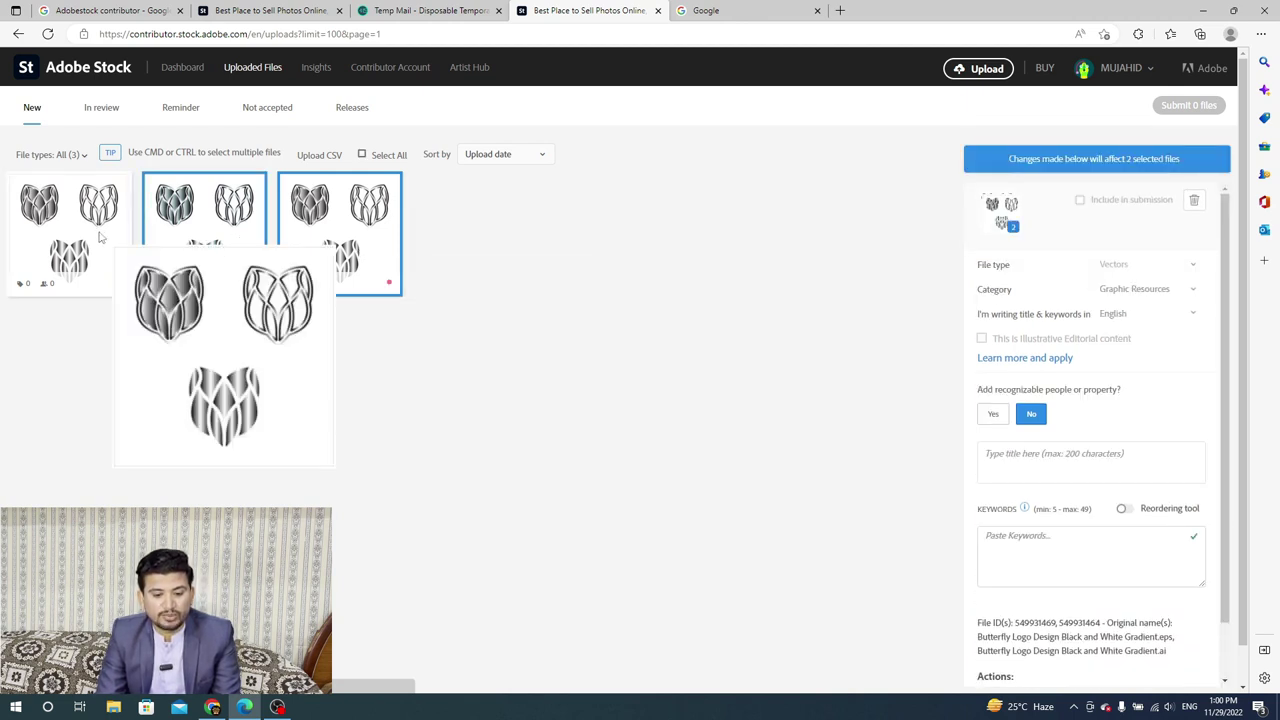
pyautogui.click(1023, 428)
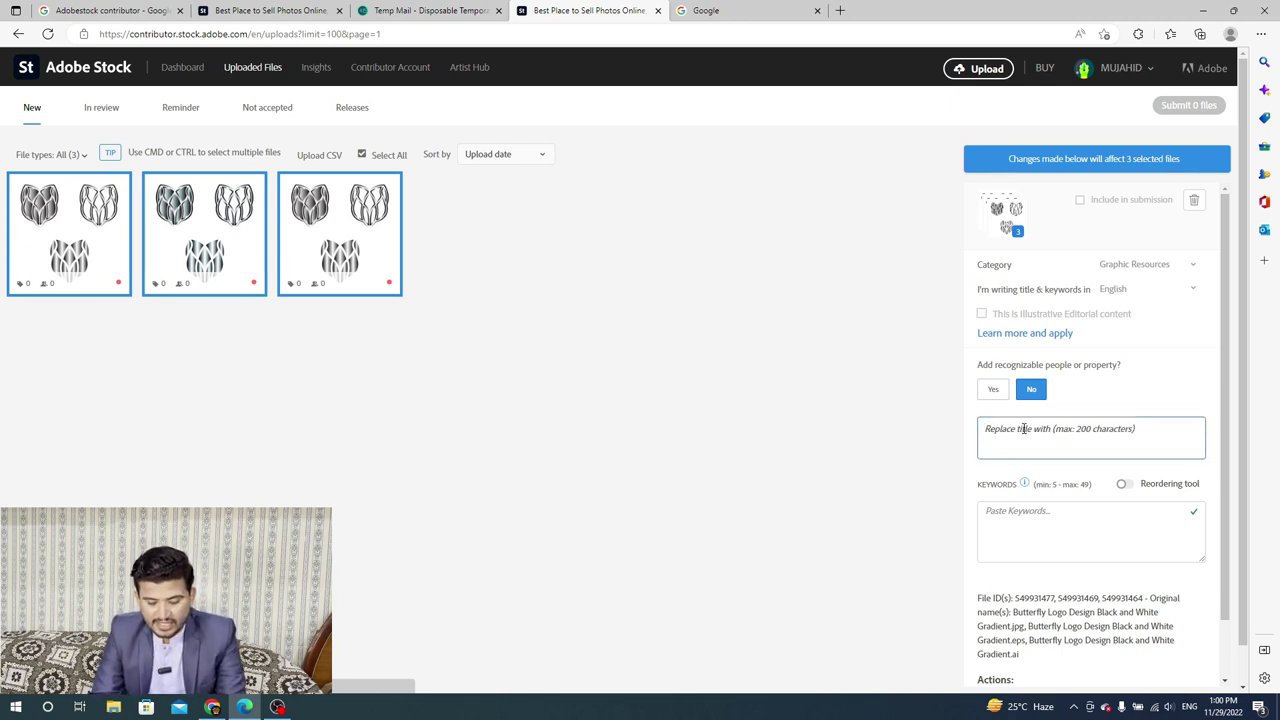
# Title all three files 'Butterfly logo' and add the keywords 'butterfly' and 'fly'
pyautogui.write('Butter')
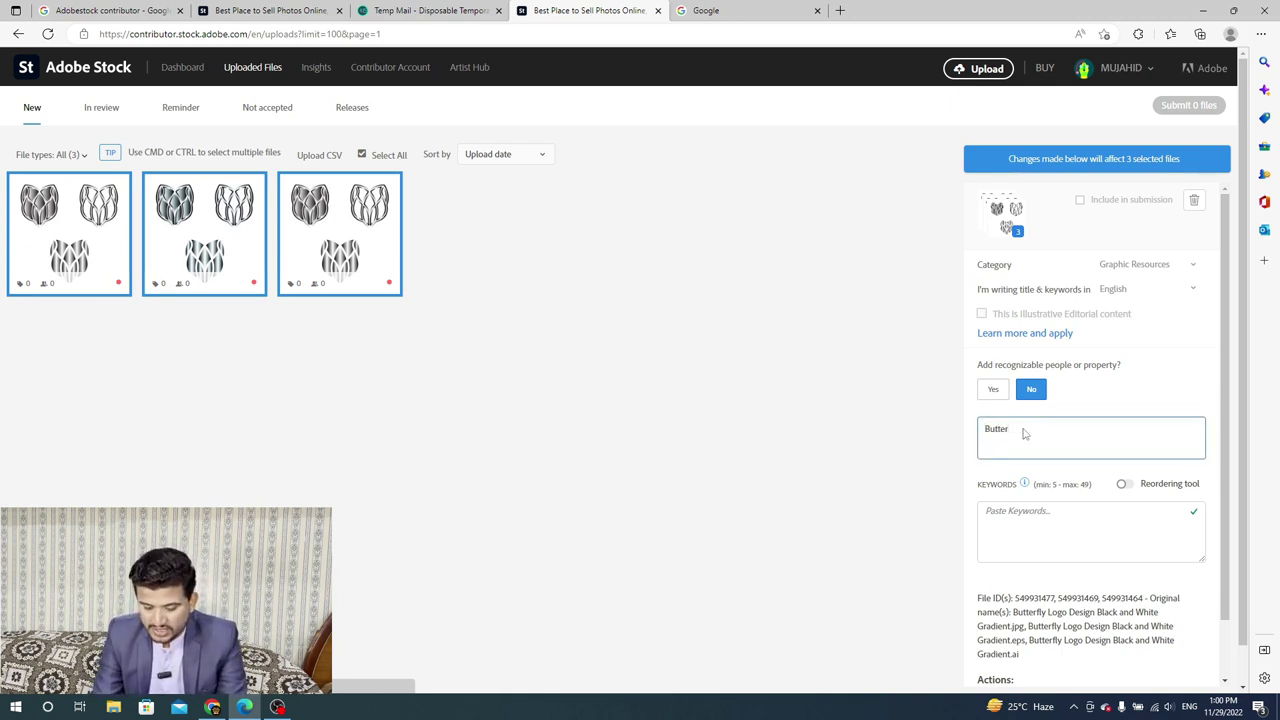
pyautogui.write('fly lo')
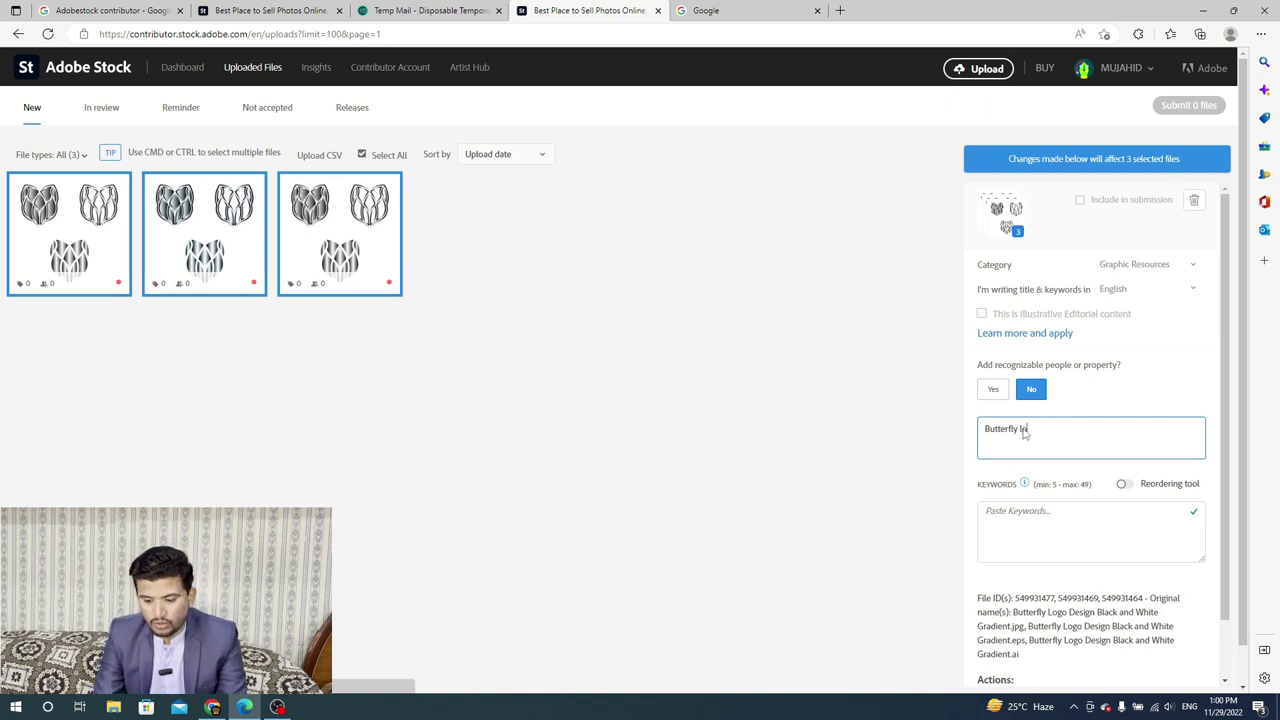
pyautogui.write('go')
pyautogui.click(1059, 544)
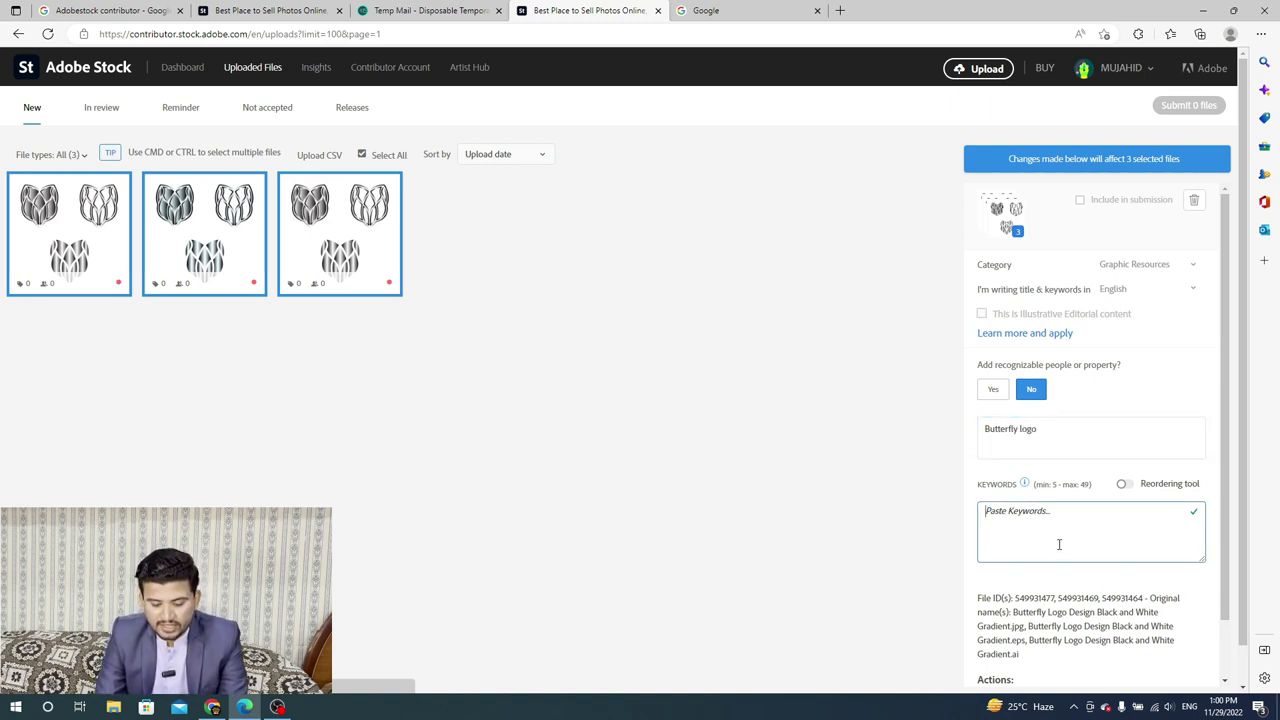
pyautogui.write('butterfl')
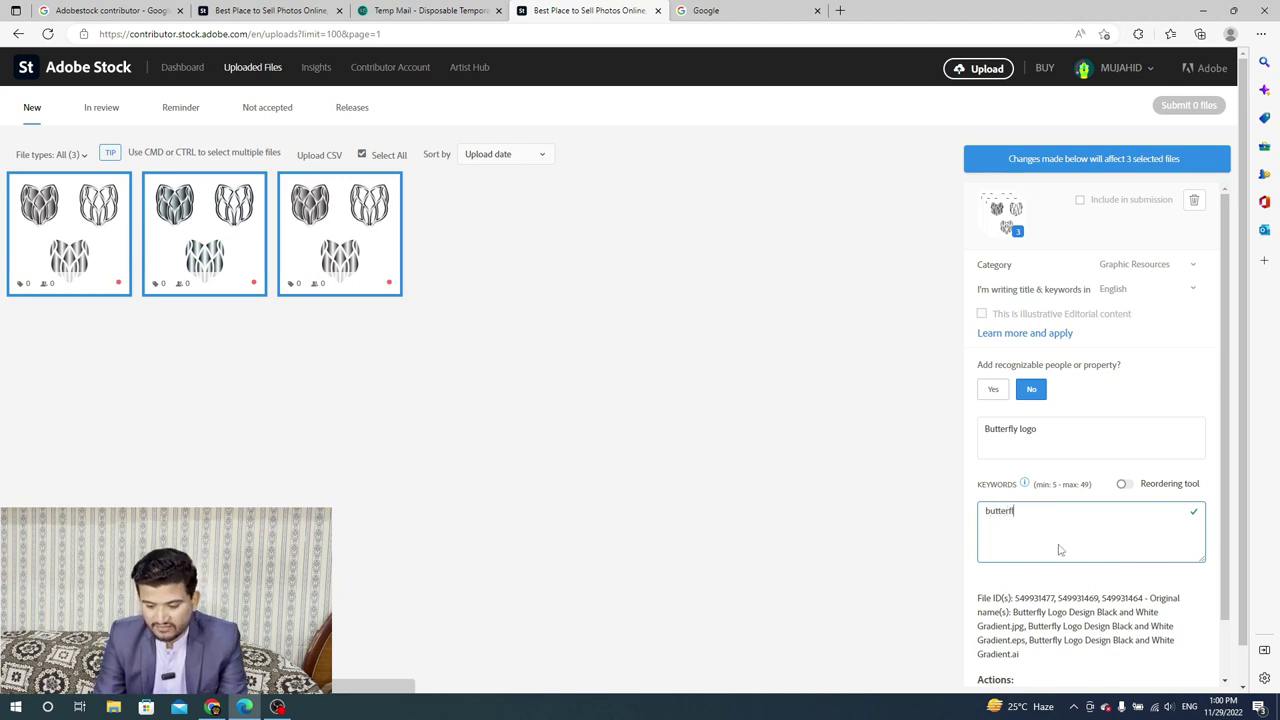
pyautogui.write('y')
pyautogui.press('Return')
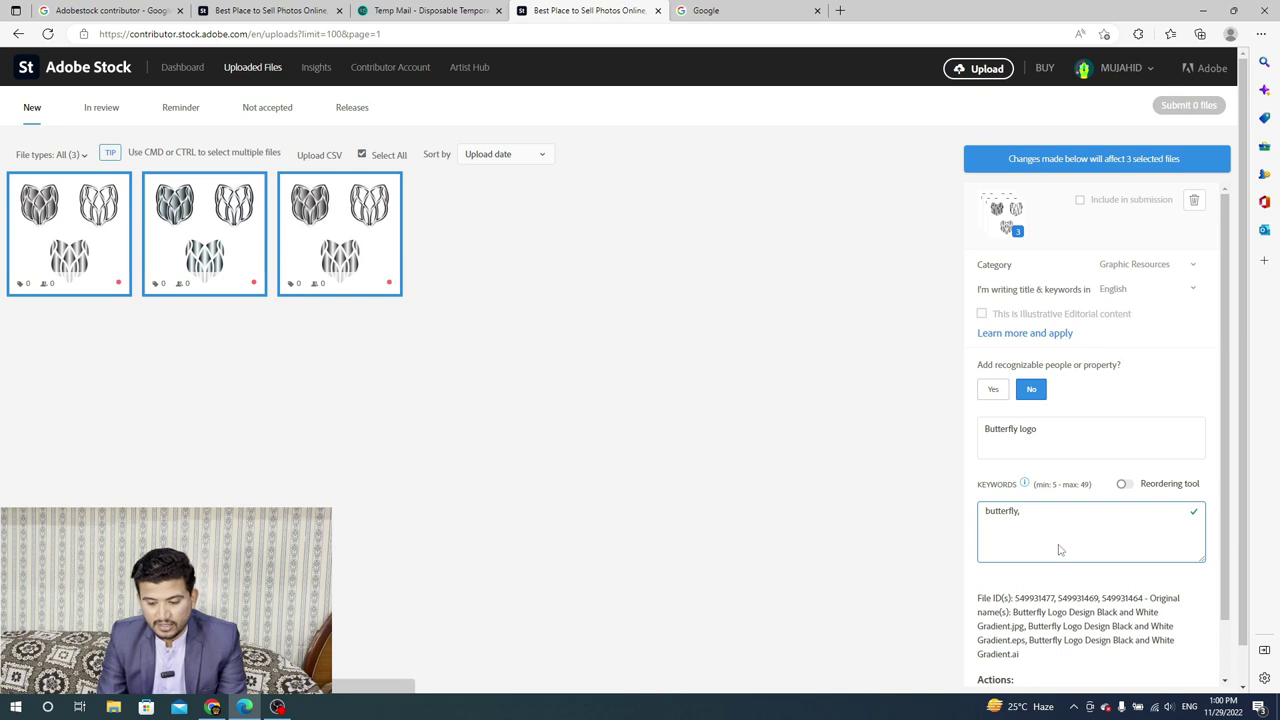
pyautogui.write(' fly')
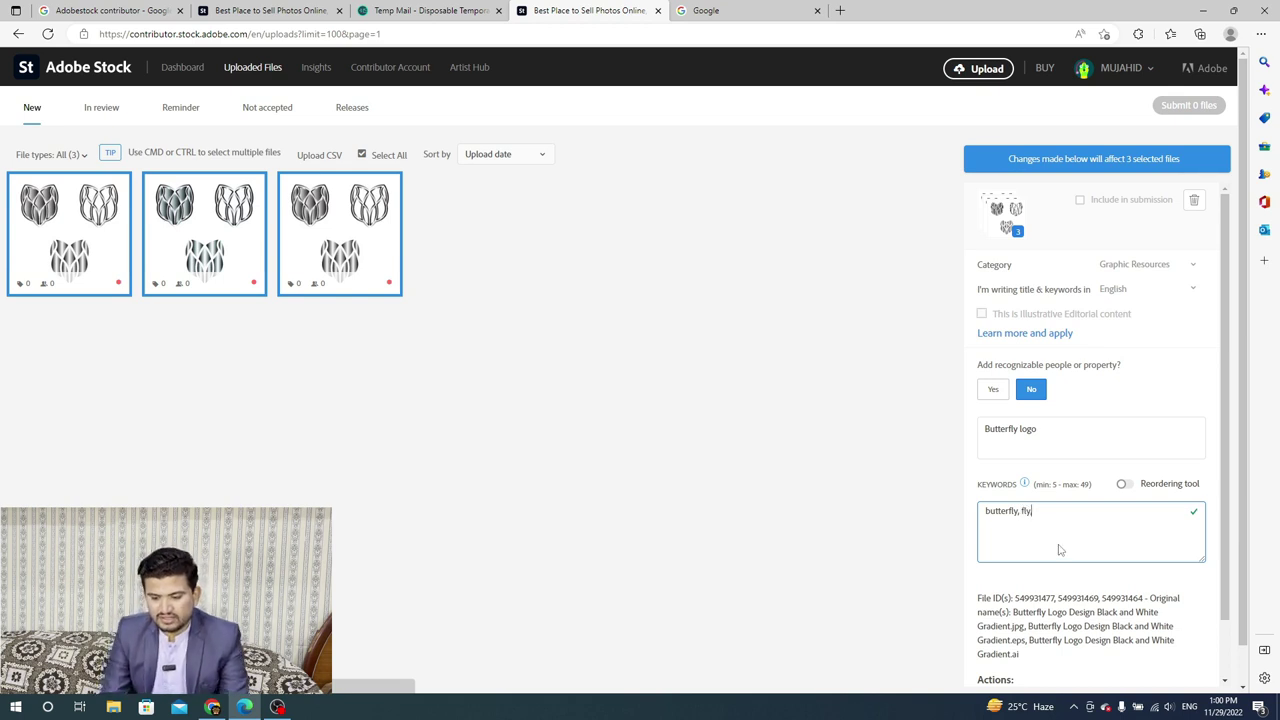
pyautogui.write(',')
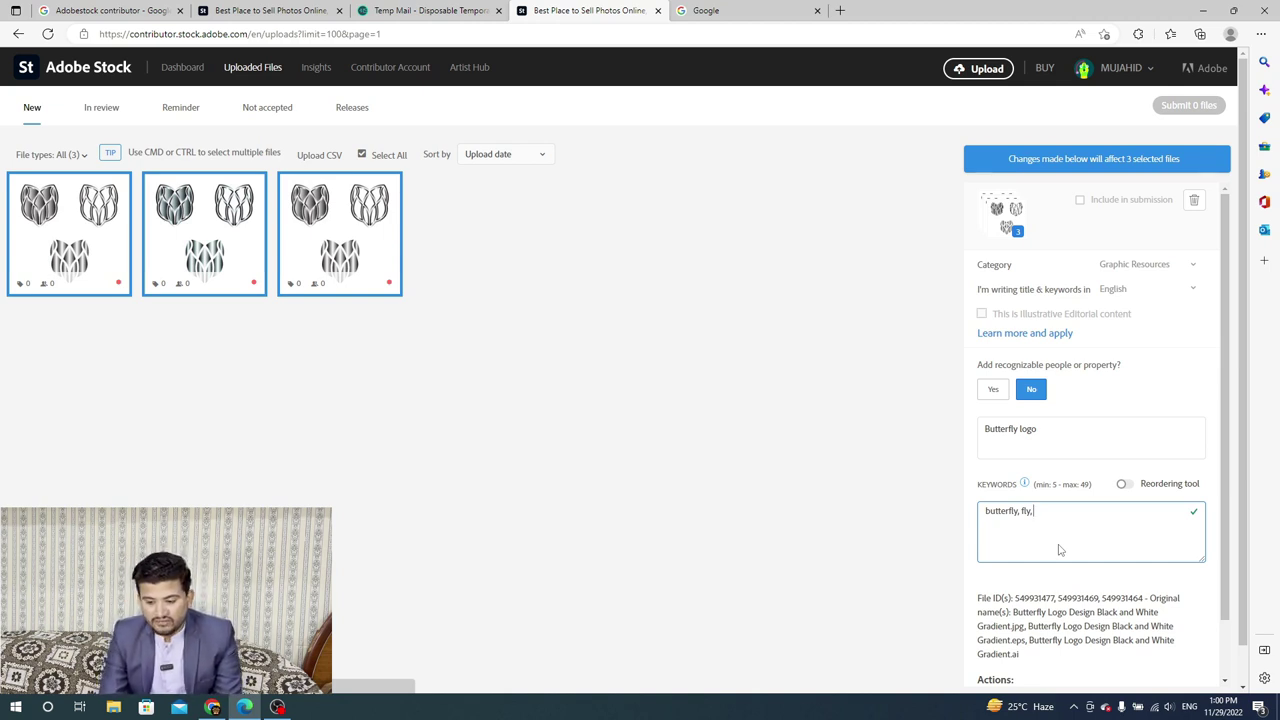
pyautogui.click(1131, 486)
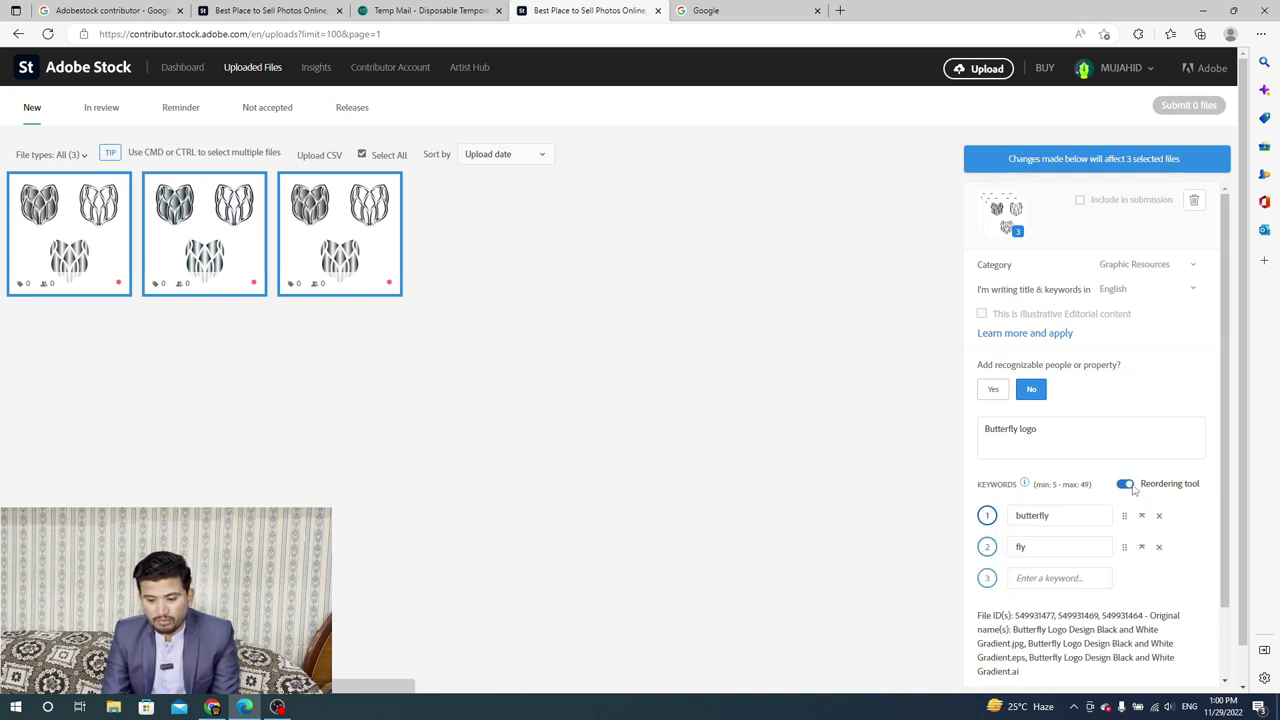
pyautogui.click(1125, 485)
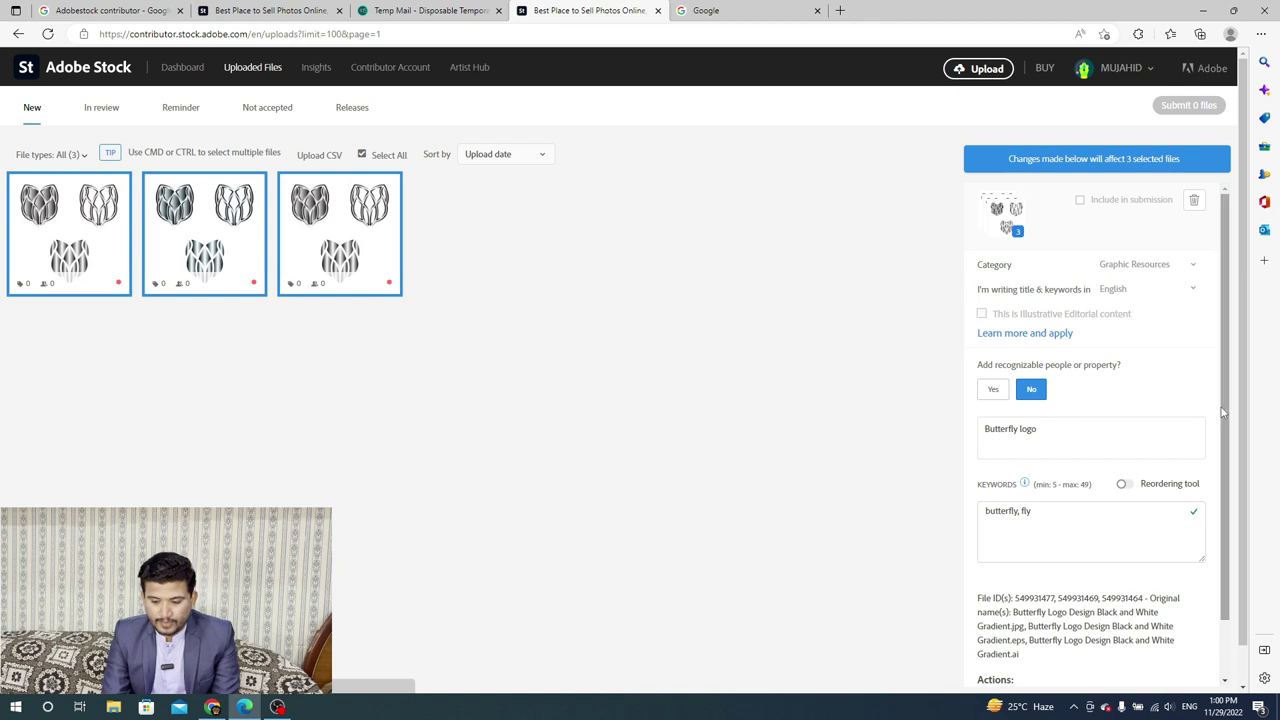
pyautogui.scroll(-2, 1221, 407)
pyautogui.click(1104, 472)
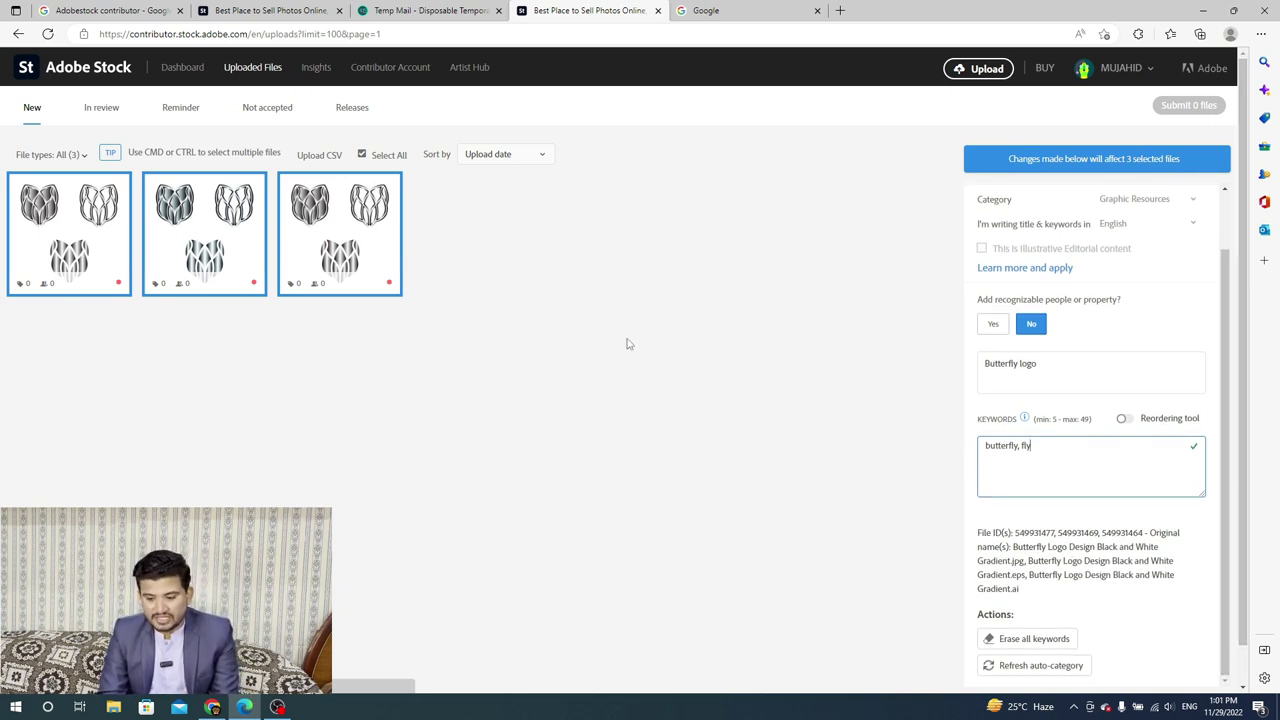
pyautogui.click(581, 451)
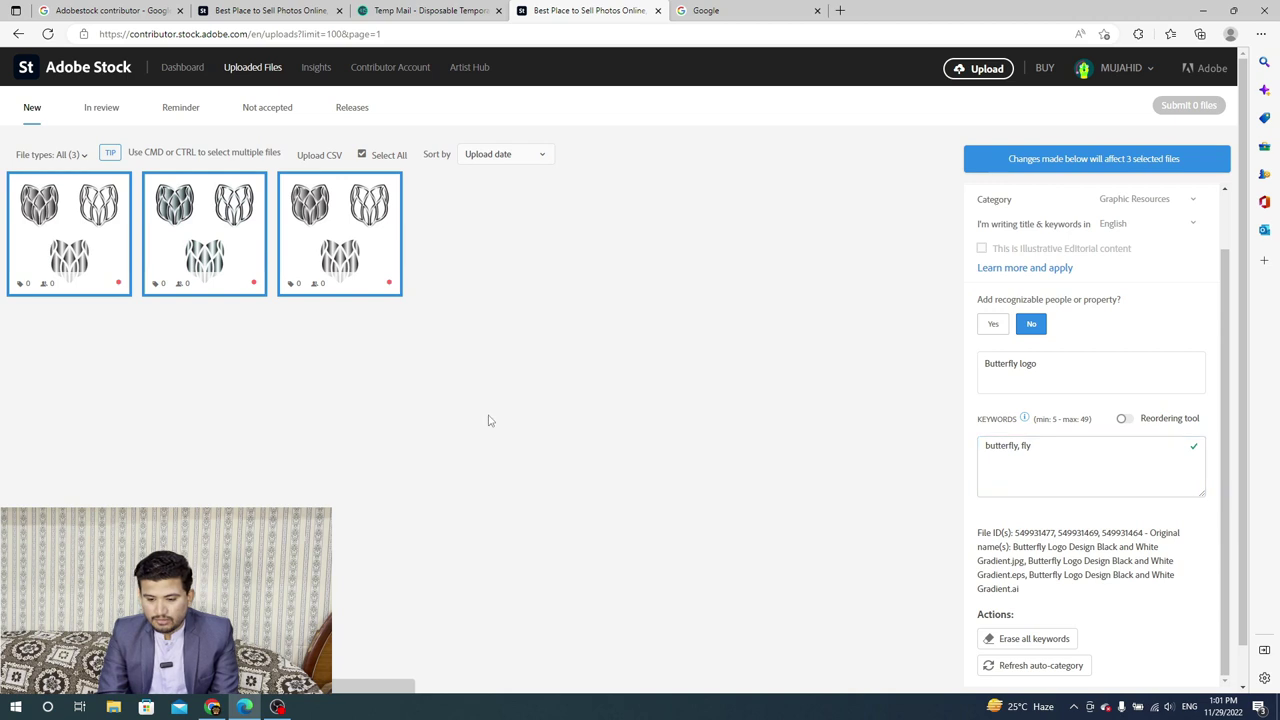
# Check the third file, then reselect all three thumbnails together
pyautogui.click(340, 240)
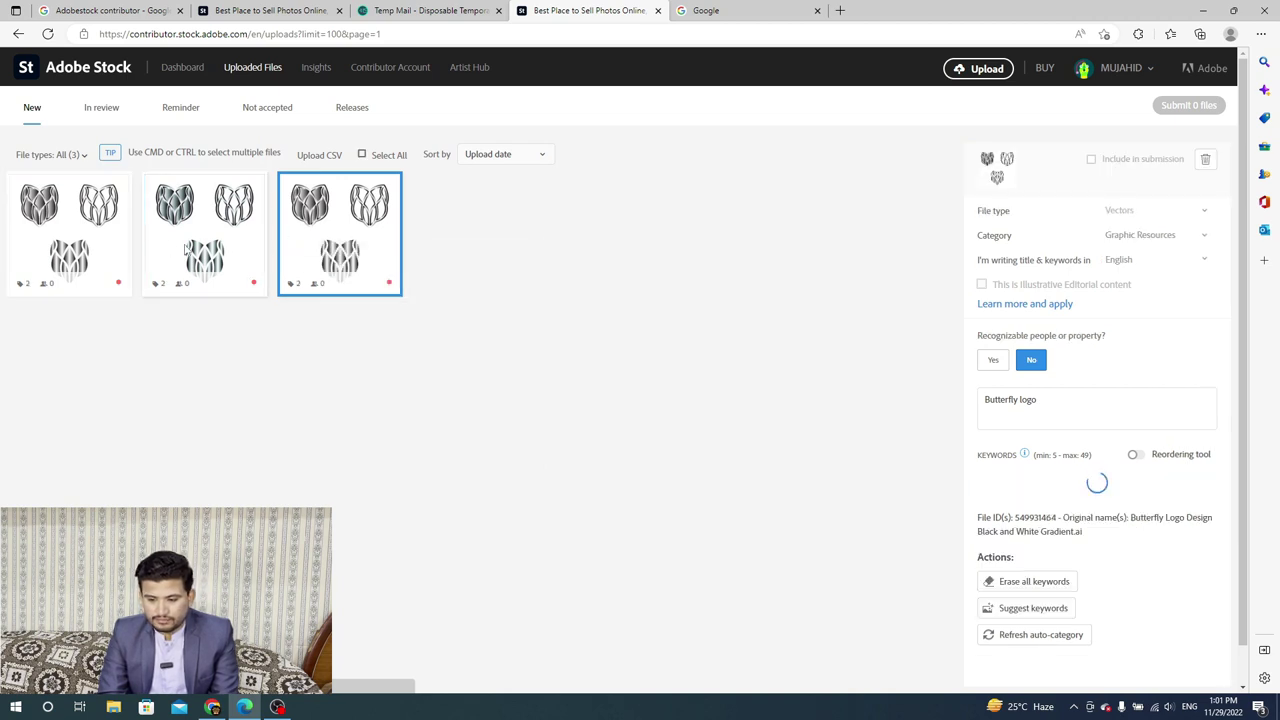
pyautogui.click(200, 237)
pyautogui.click(70, 237)
pyautogui.keyDown('ctrl'); pyautogui.click(340, 240); pyautogui.keyUp('ctrl')
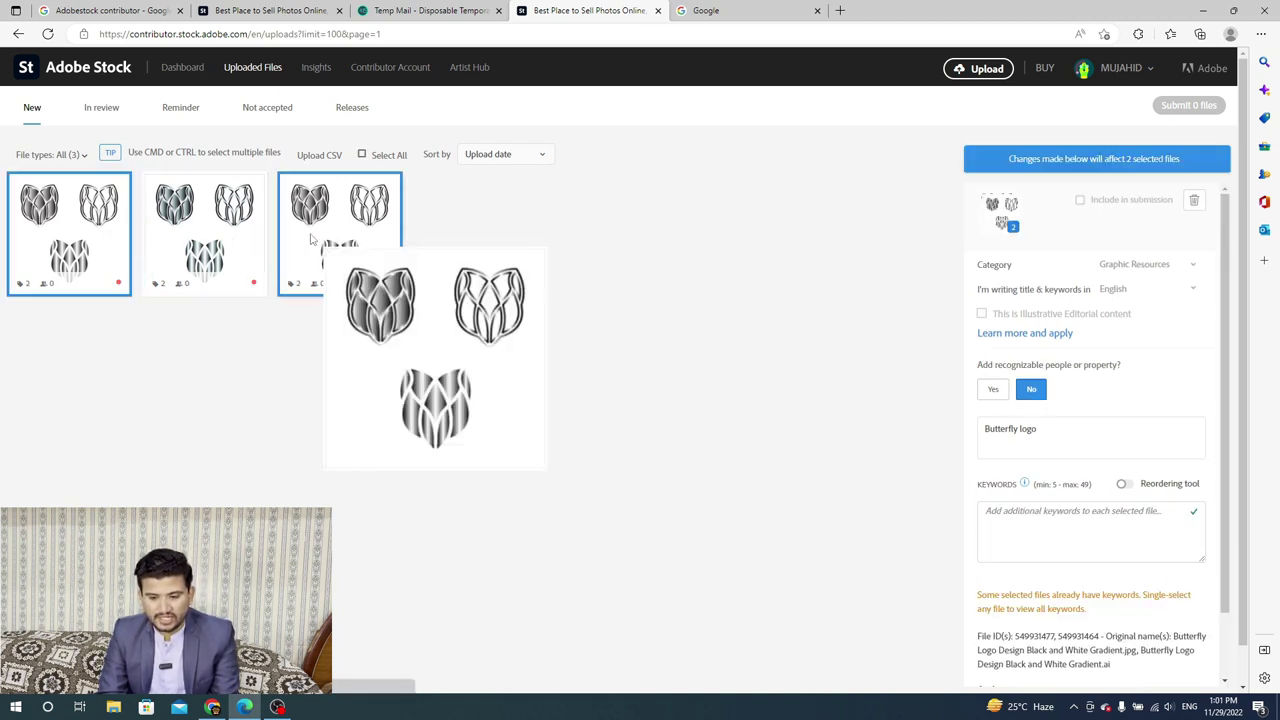
pyautogui.keyDown('ctrl'); pyautogui.click(200, 235); pyautogui.keyUp('ctrl')
pyautogui.click(1016, 537)
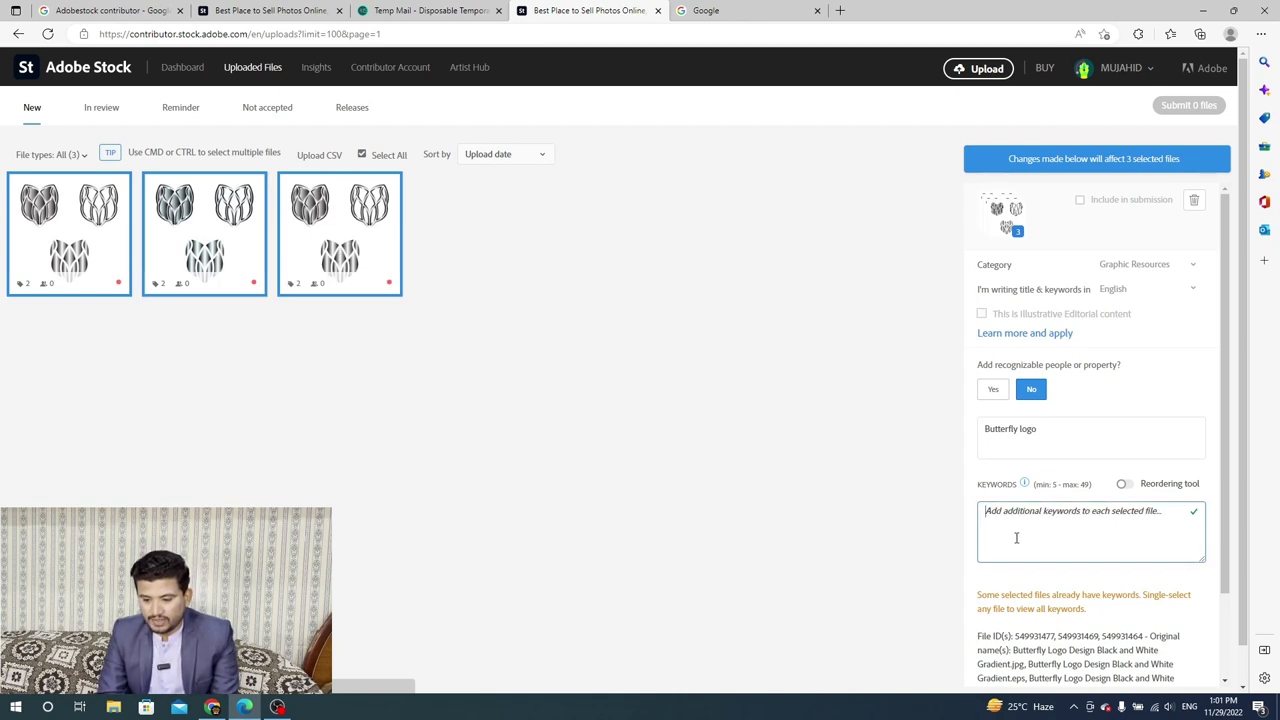
# Append 'concept free to downloads' to the title, making it 'Butterfly logo concept free to downloads'
pyautogui.click(1080, 448)
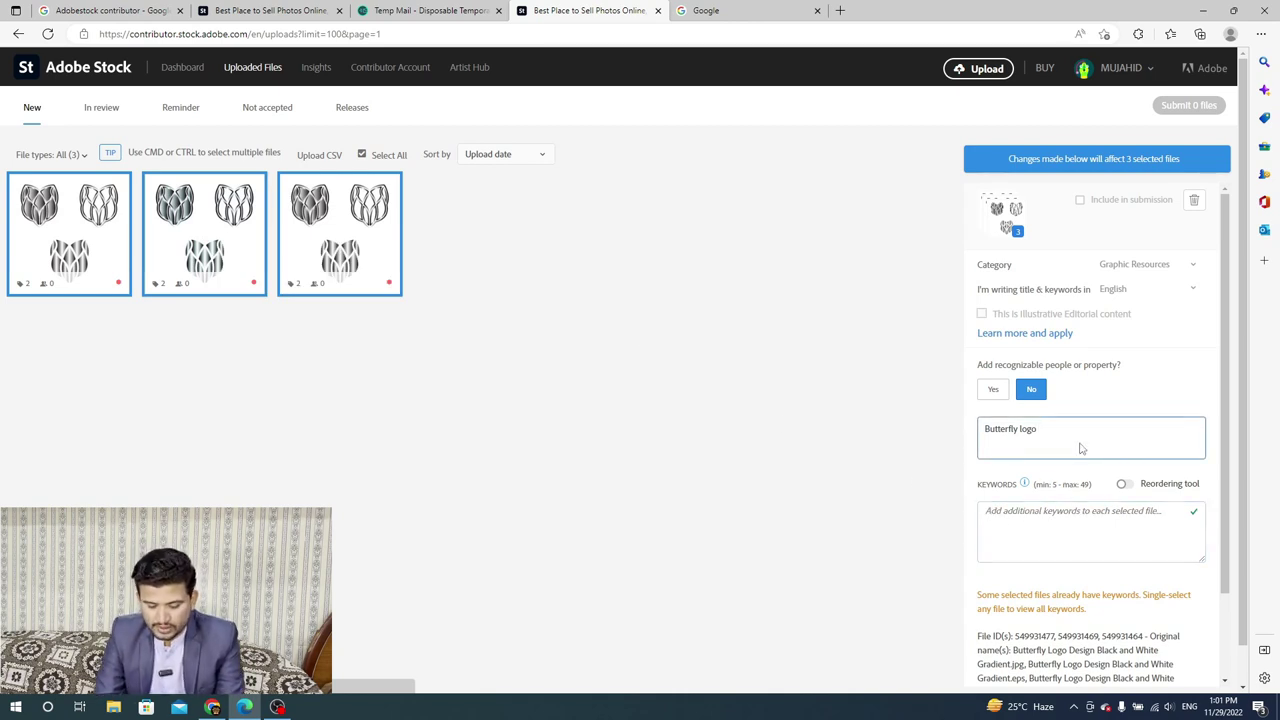
pyautogui.write('concept ')
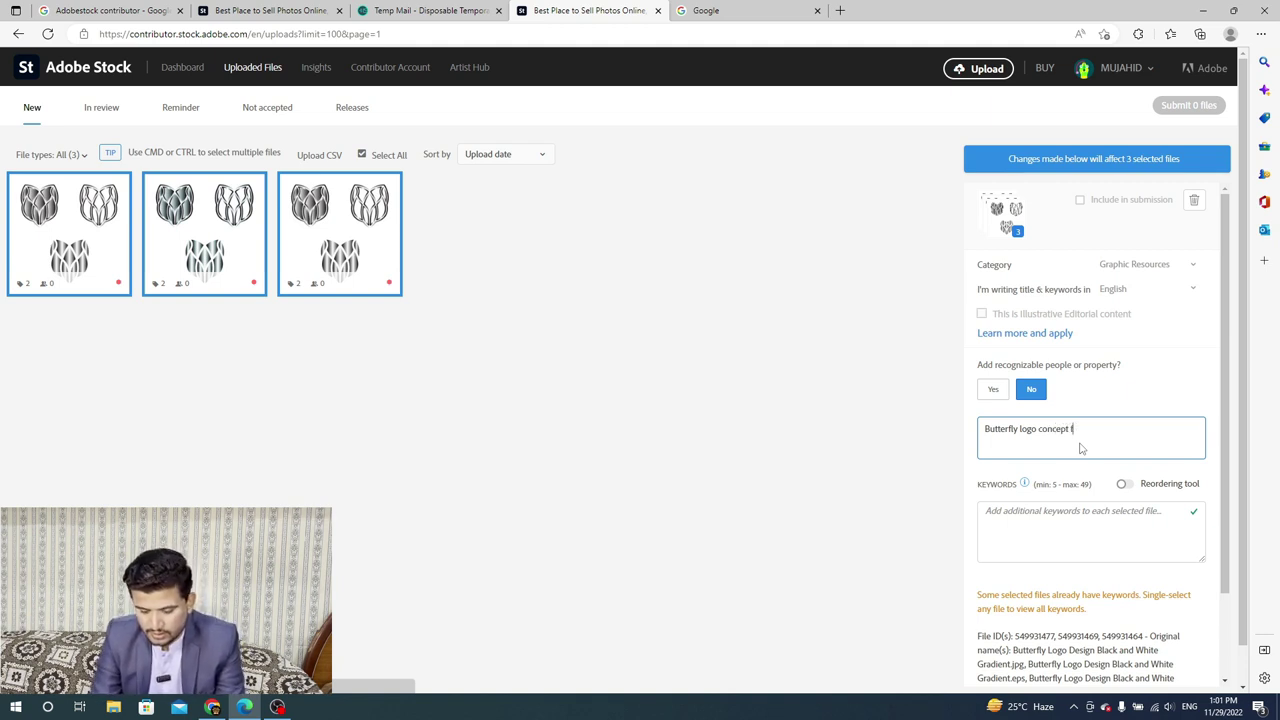
pyautogui.write('free to')
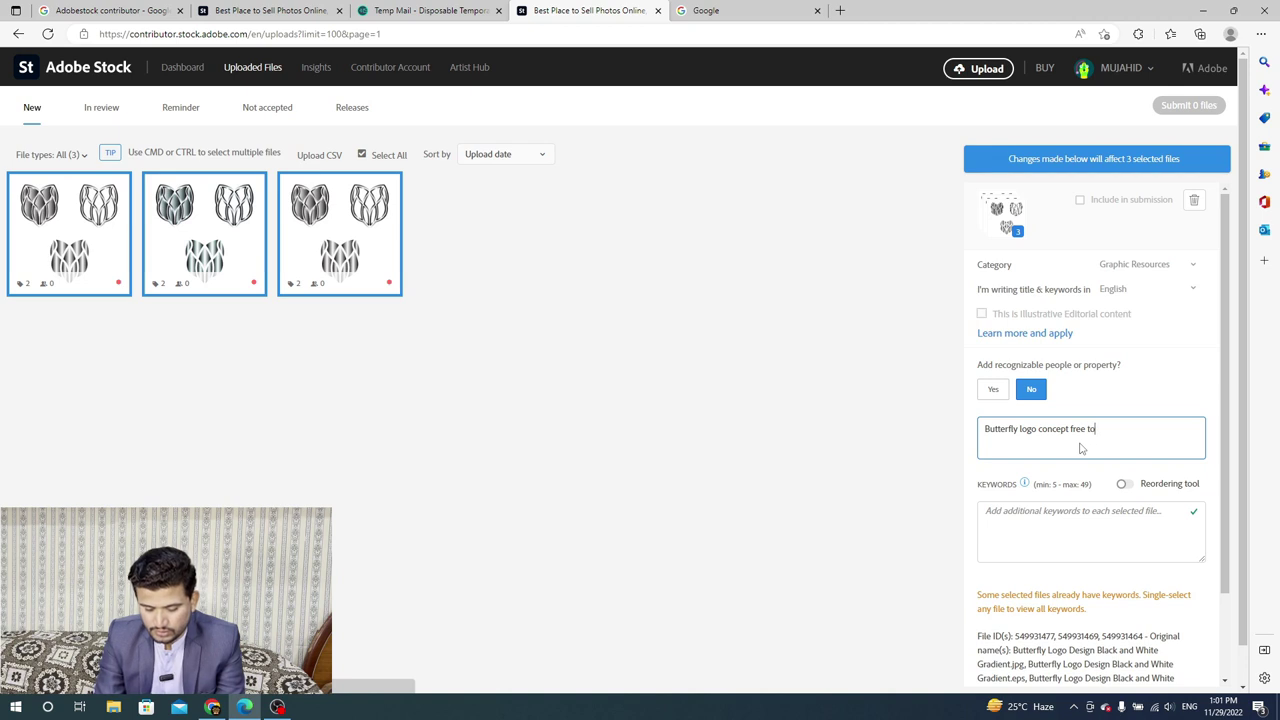
pyautogui.write(' downloads')
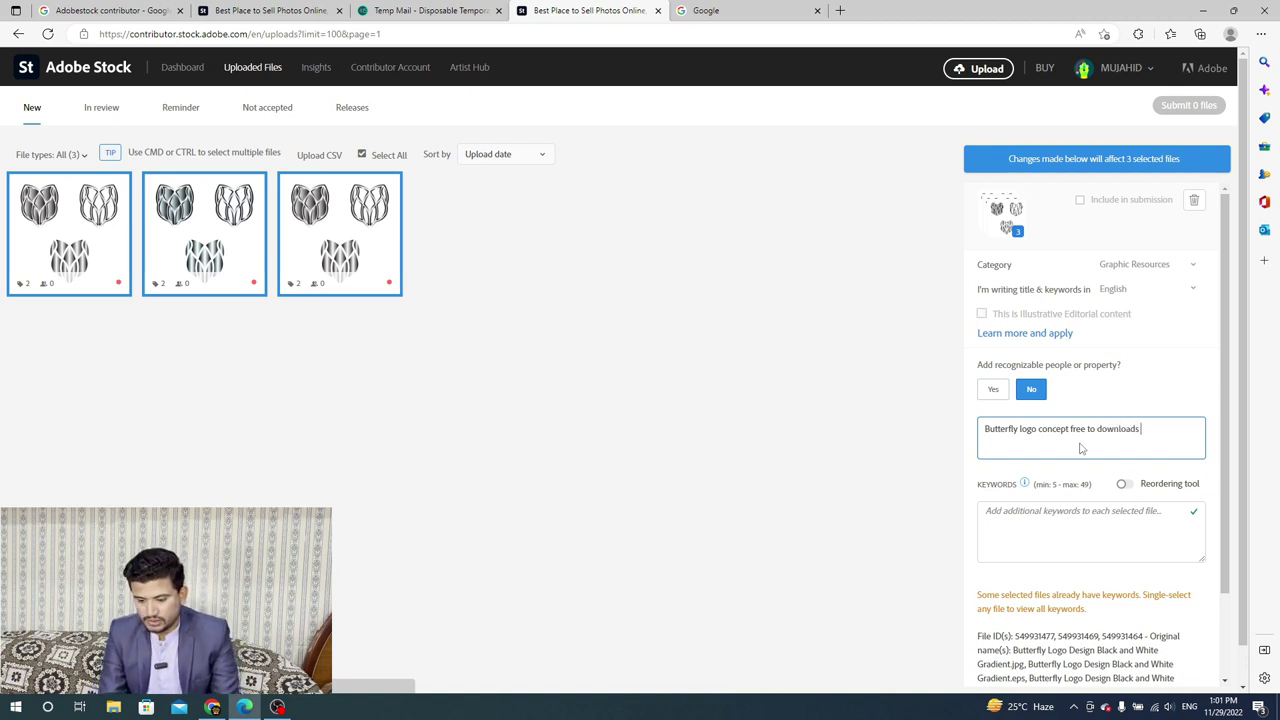
pyautogui.click(1062, 531)
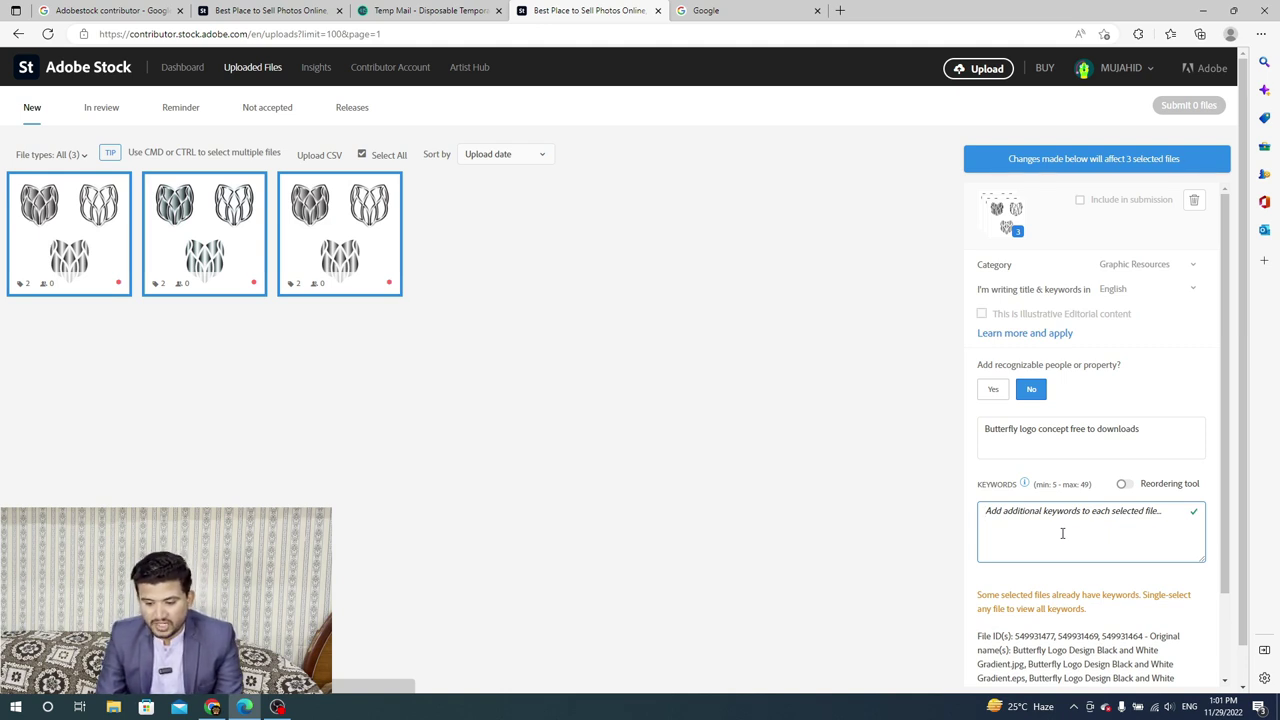
# Enter keywords fly, logo, butterfly, logo1, minimalist, logominimalist, then check each file's details
pyautogui.write('fly')
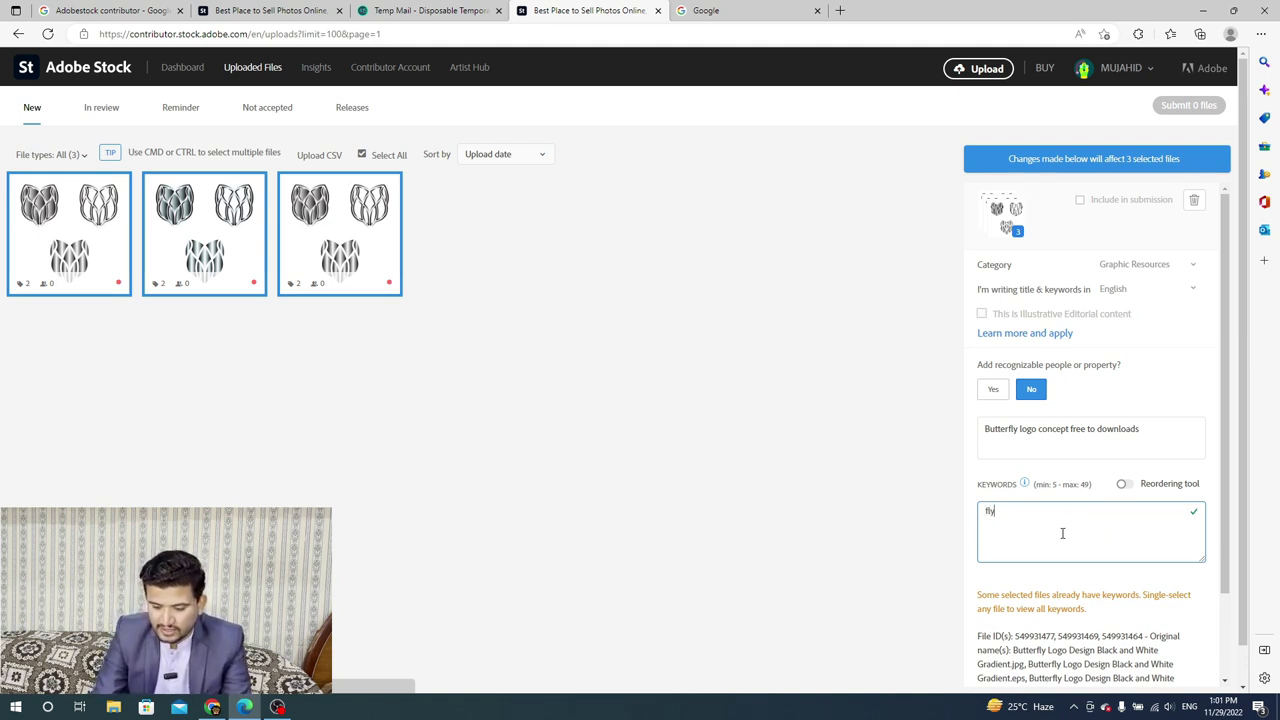
pyautogui.write(', logo, ')
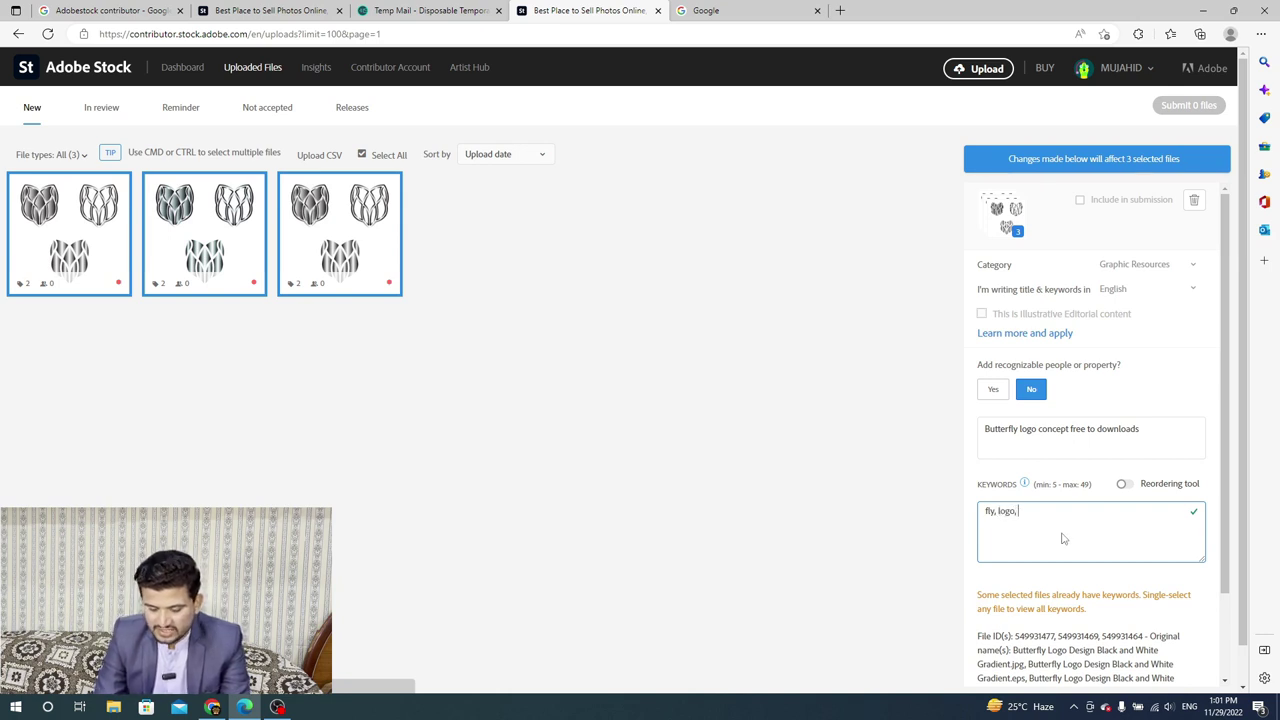
pyautogui.write('bu')
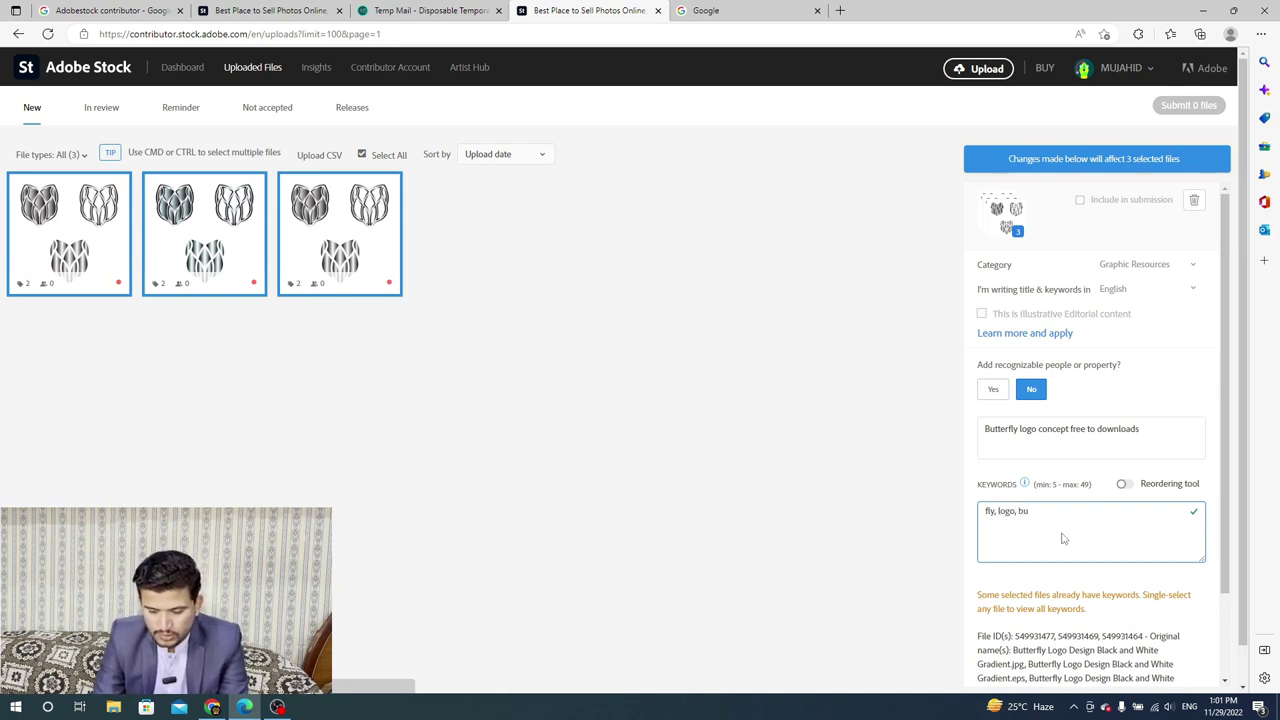
pyautogui.write('tter')
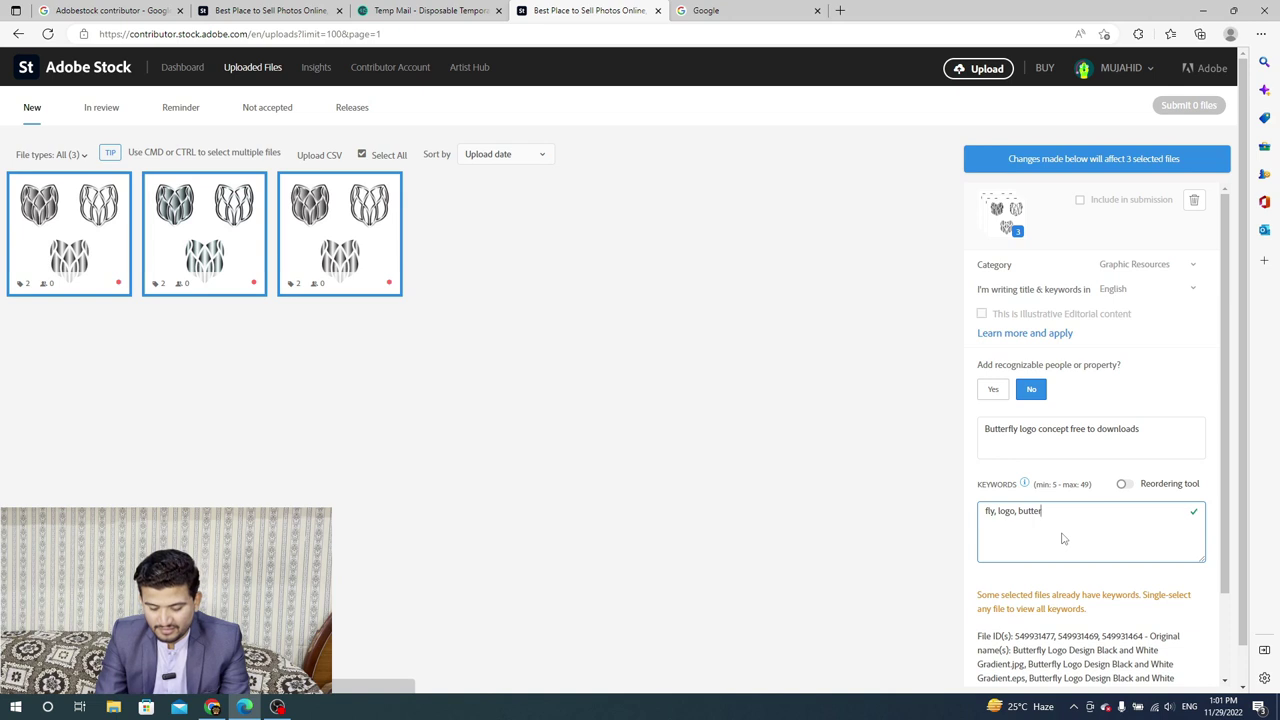
pyautogui.write('fly')
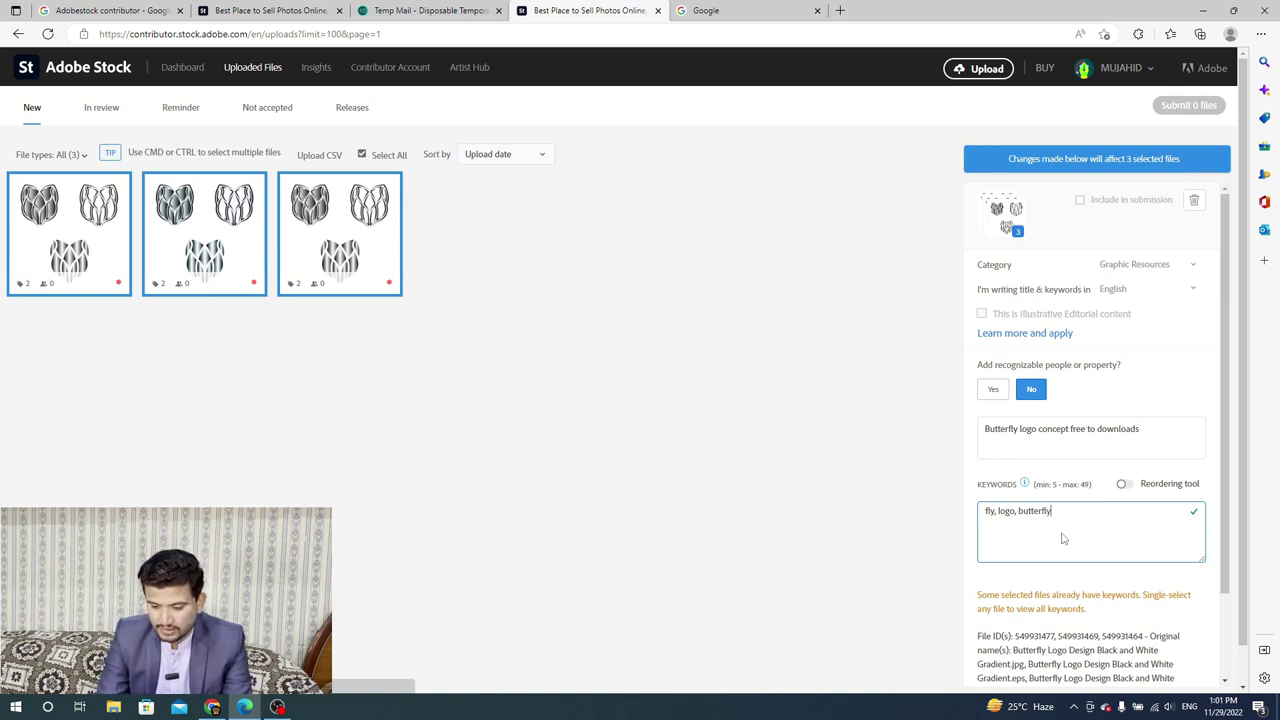
pyautogui.write(', ')
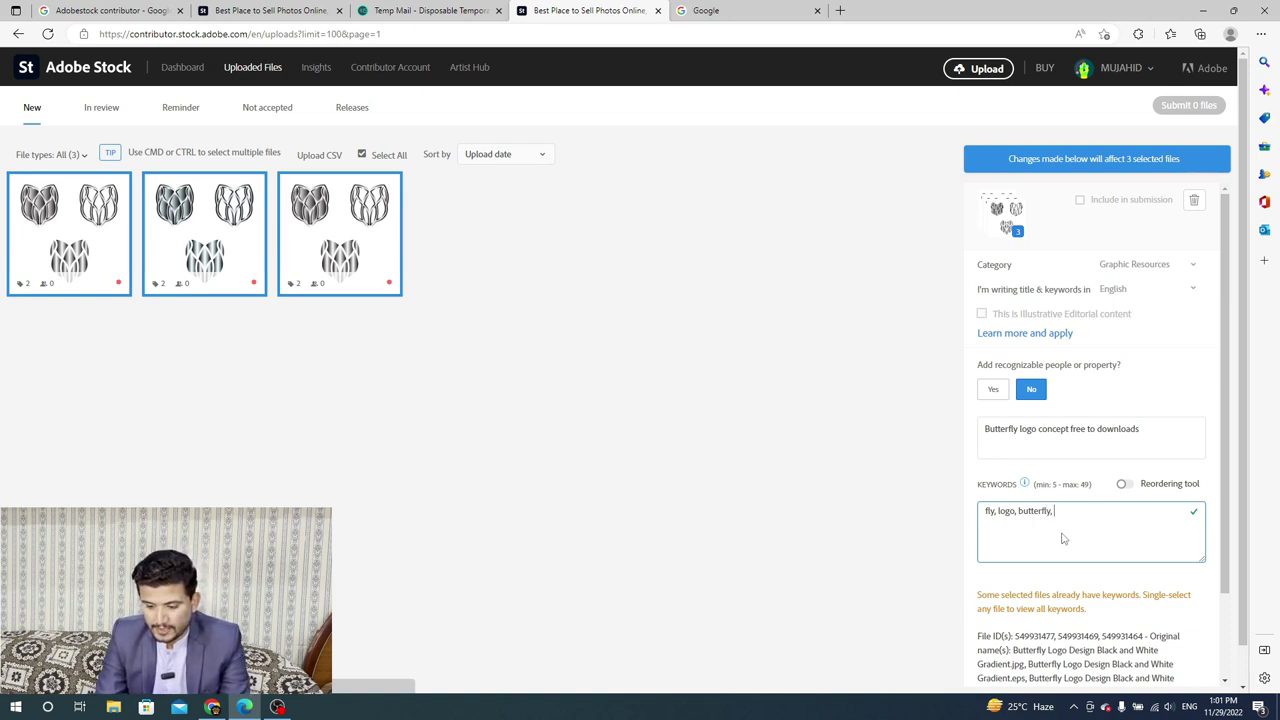
pyautogui.write('log')
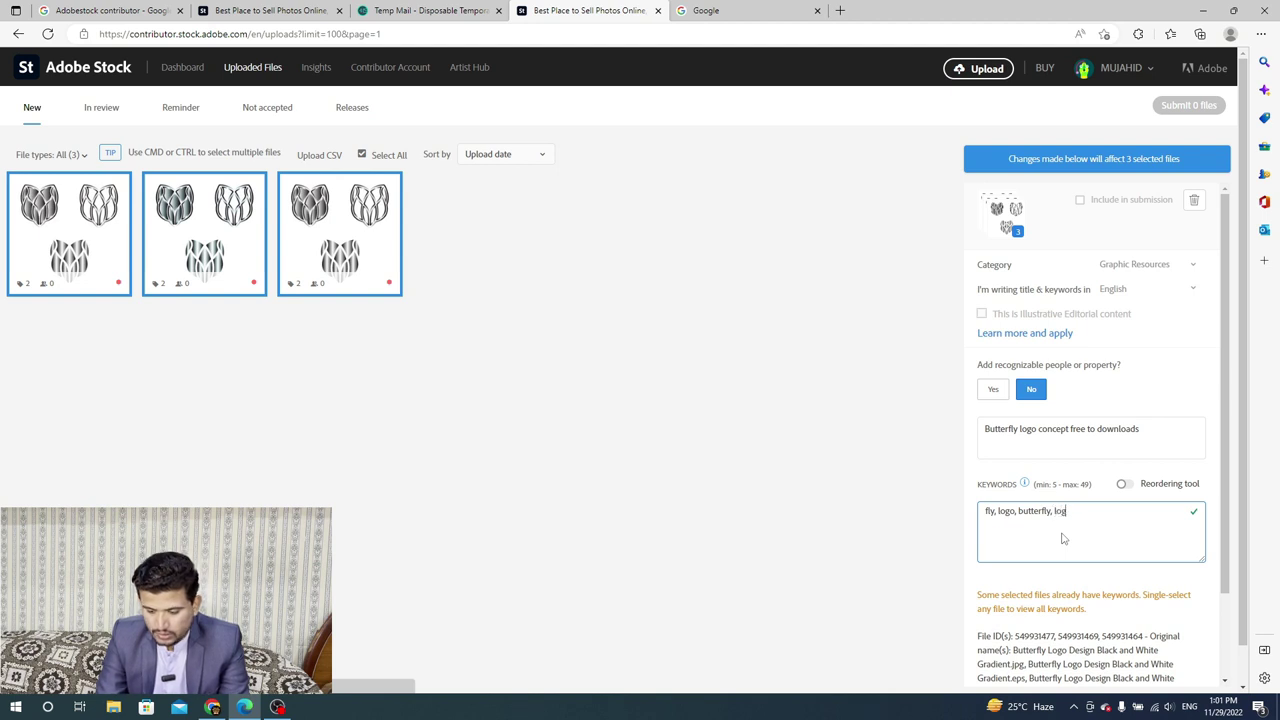
pyautogui.write('o1')
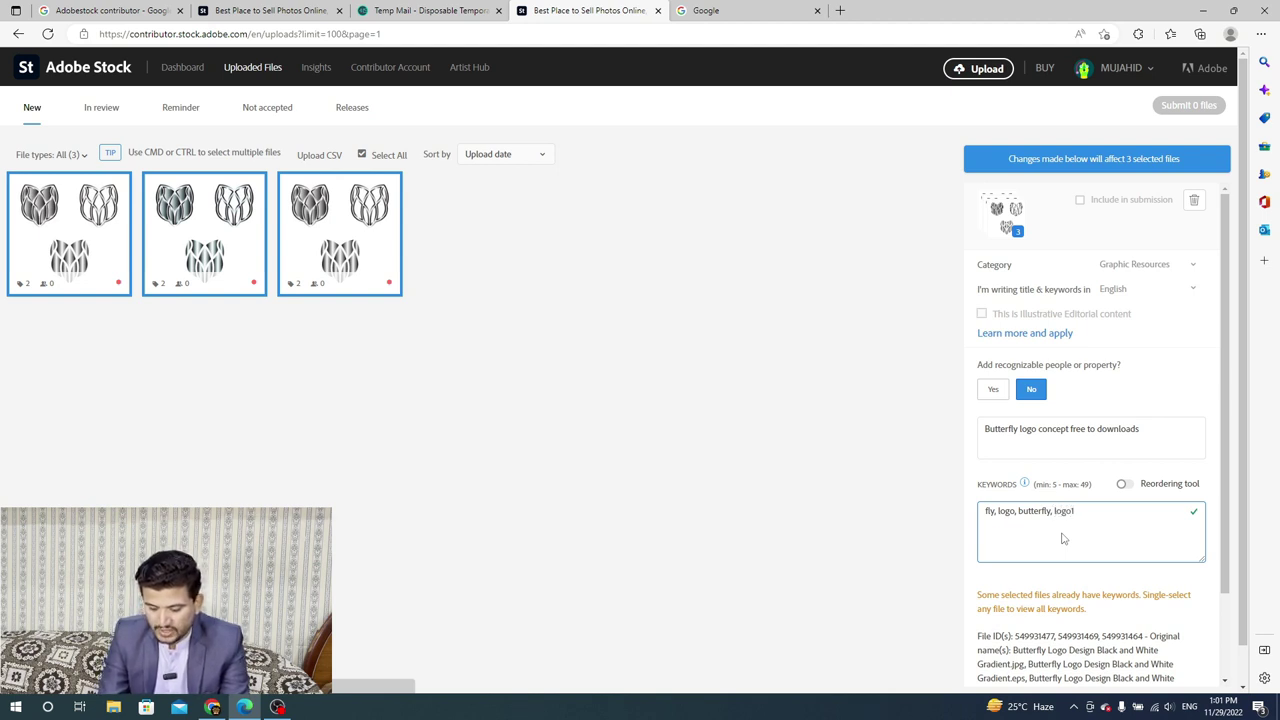
pyautogui.write(', ')
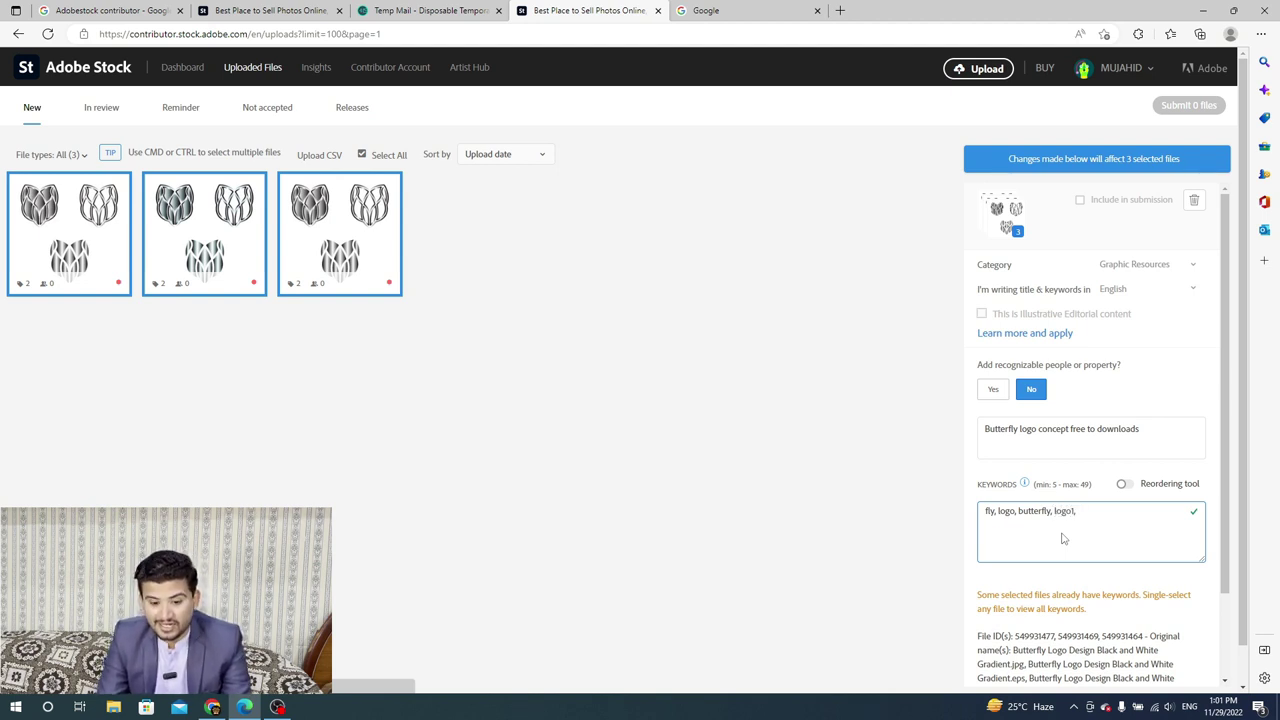
pyautogui.write('mi')
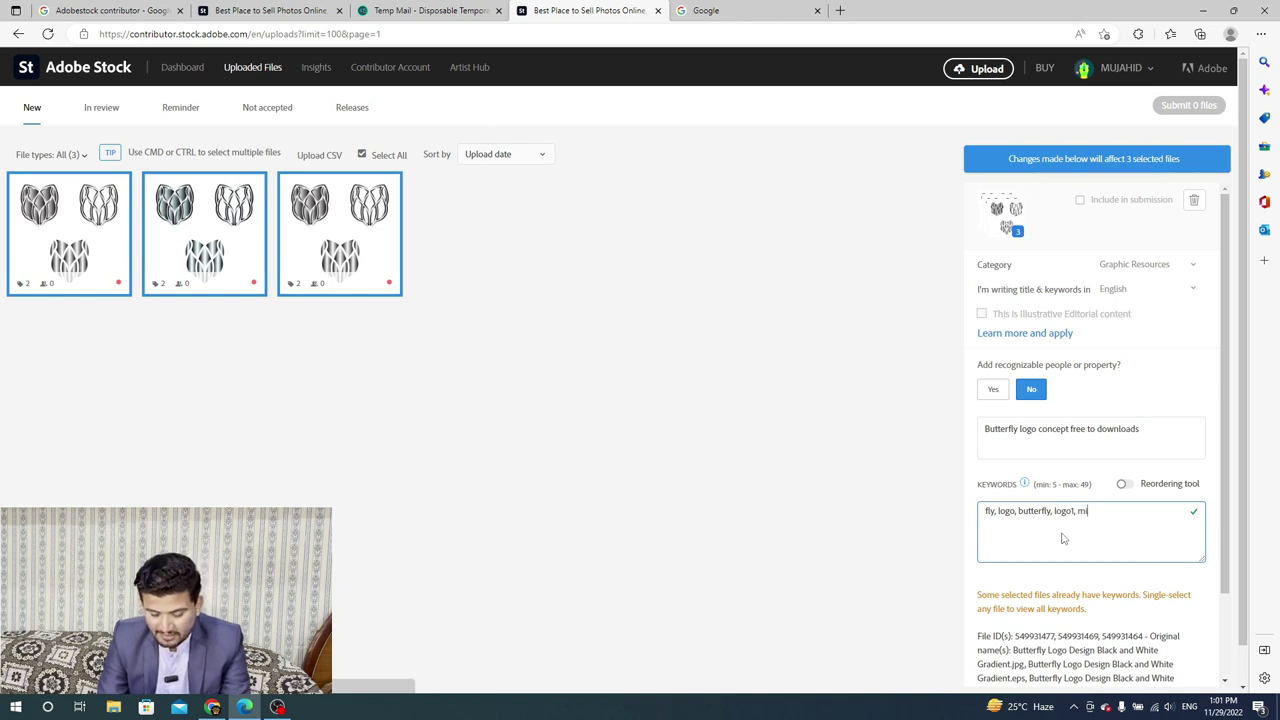
pyautogui.write('nimalist ')
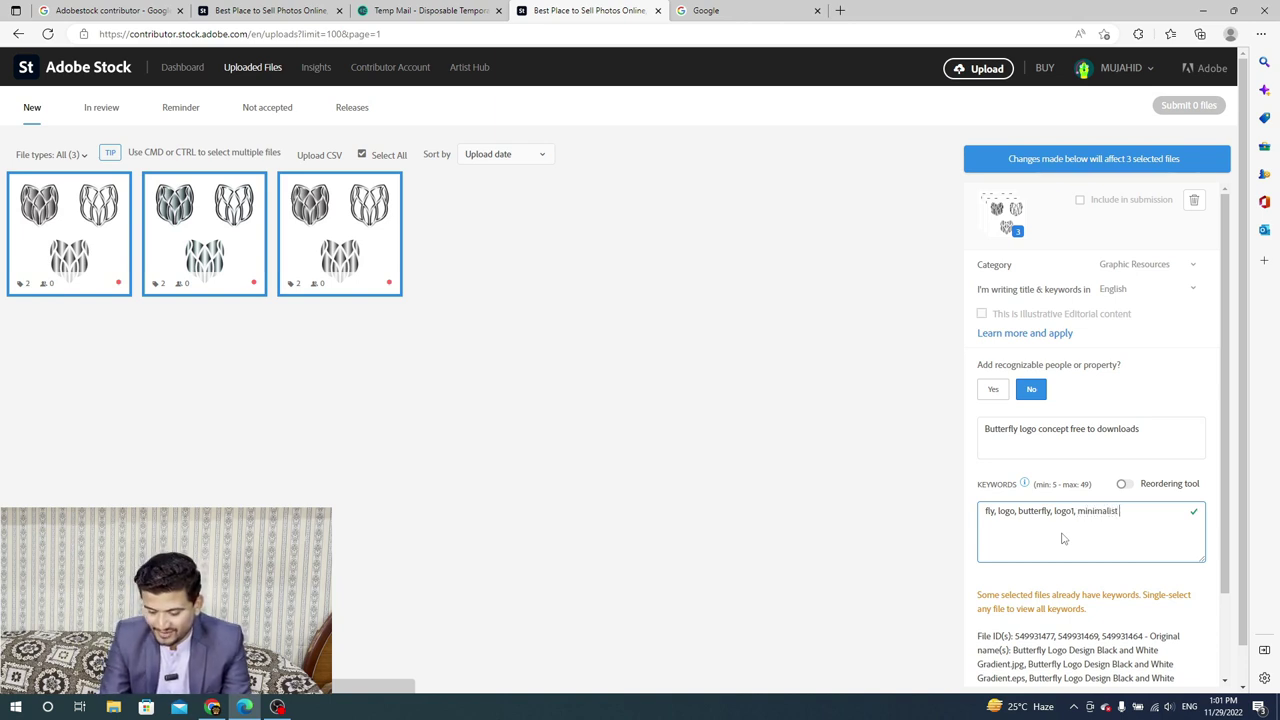
pyautogui.write(', ')
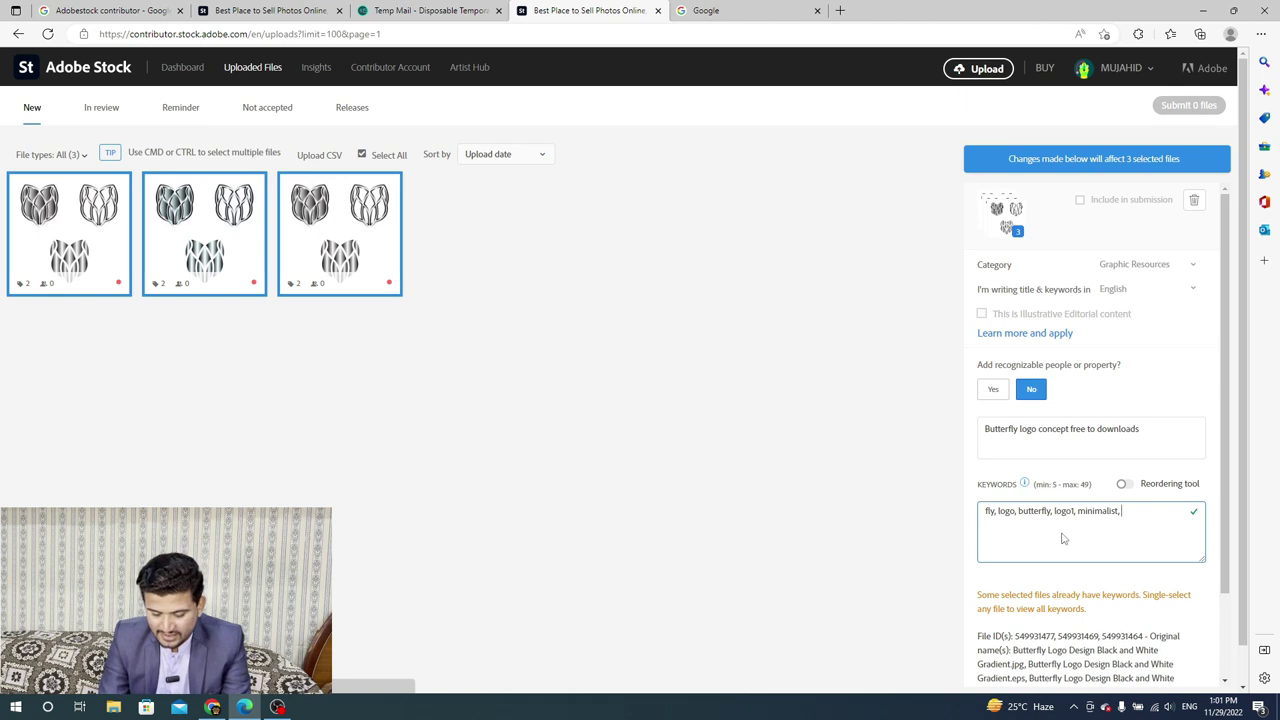
pyautogui.write('logo')
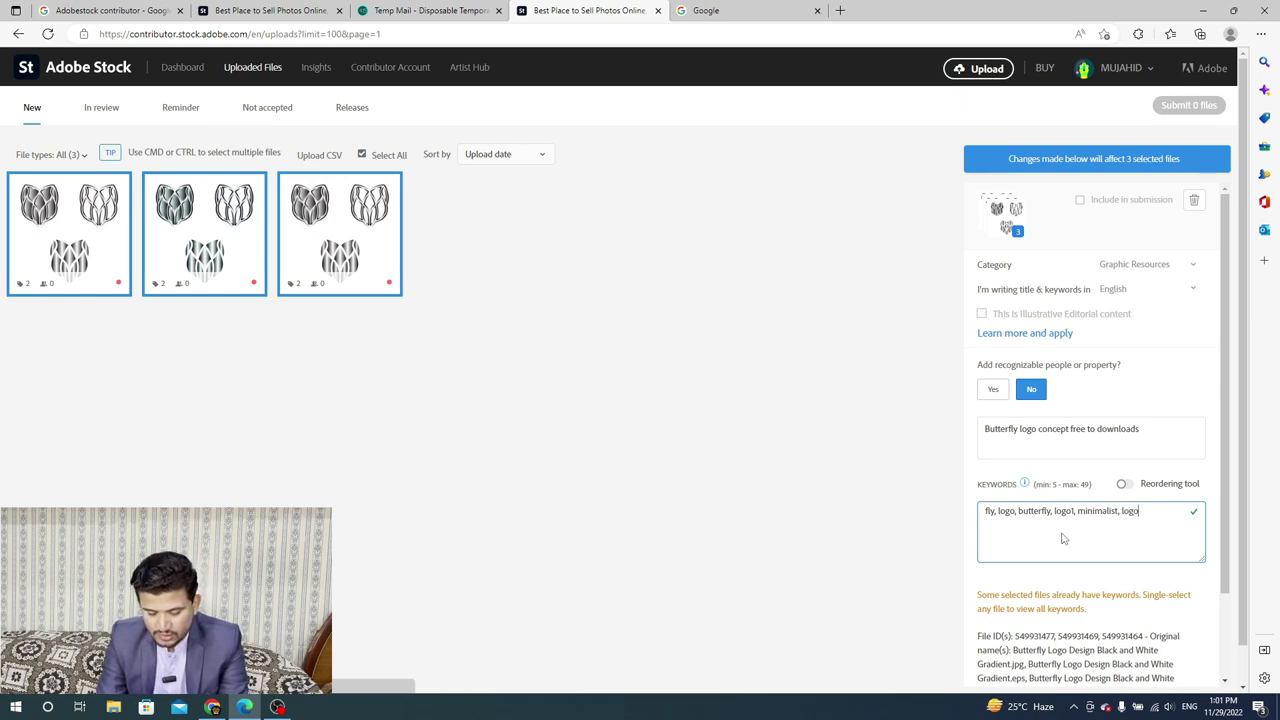
pyautogui.write('mina')
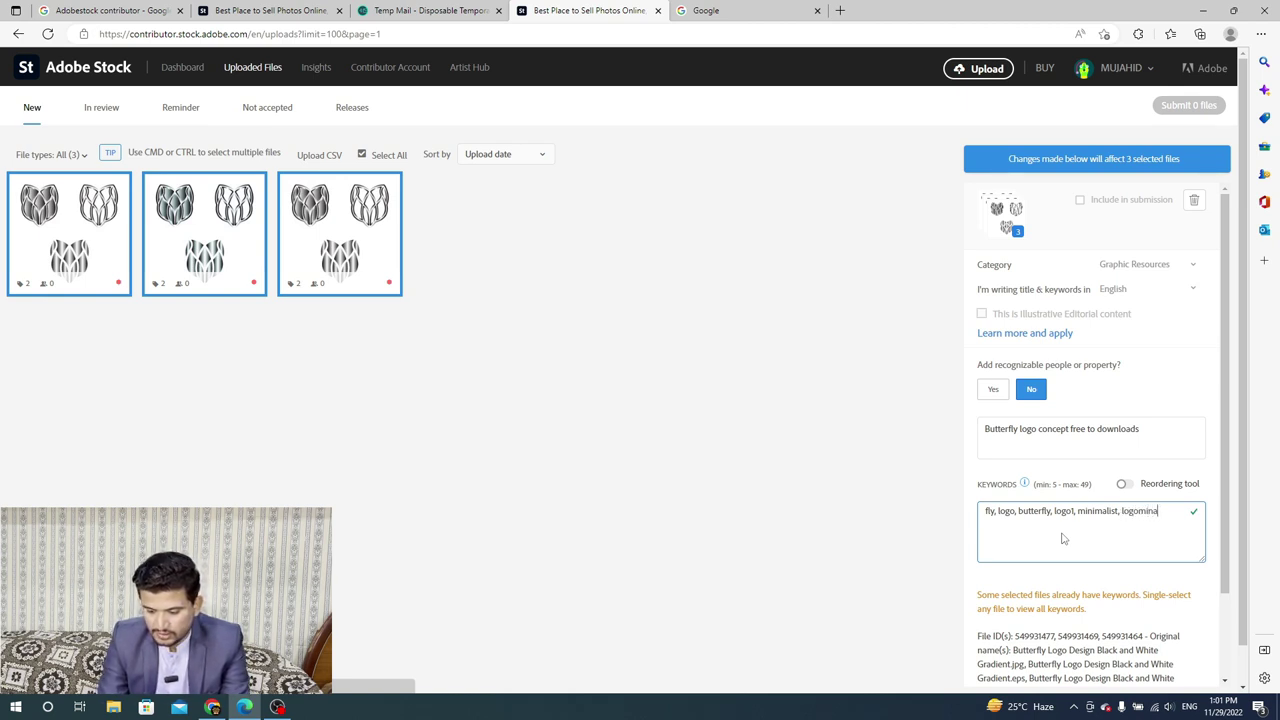
pyautogui.press('BackSpace')
pyautogui.write('imalist')
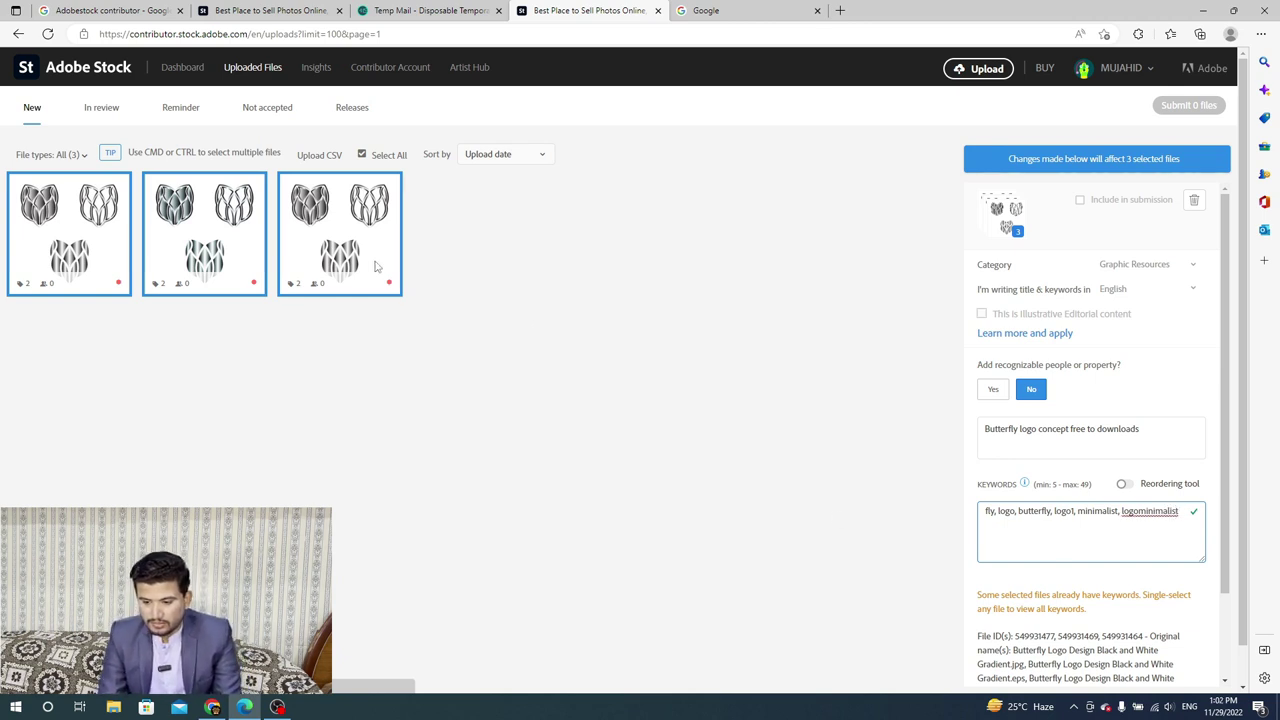
pyautogui.click(225, 255)
pyautogui.click(125, 240)
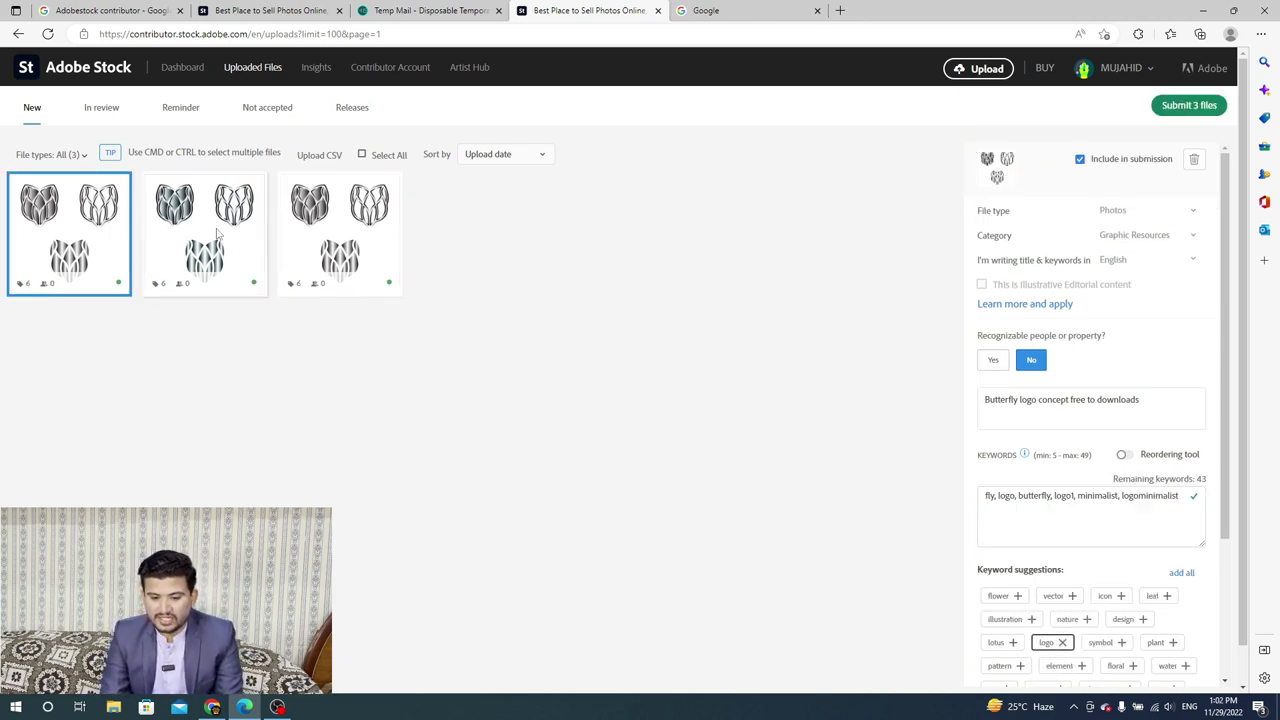
pyautogui.click(219, 236)
pyautogui.click(321, 234)
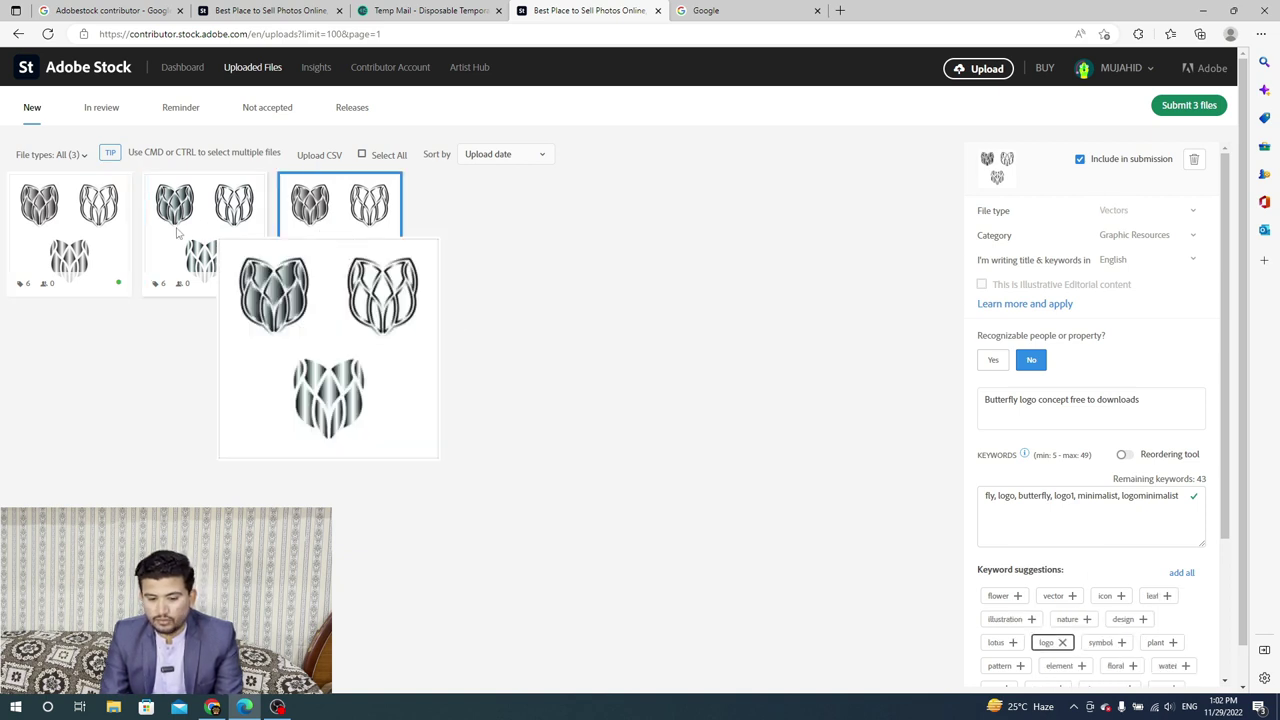
pyautogui.click(90, 240)
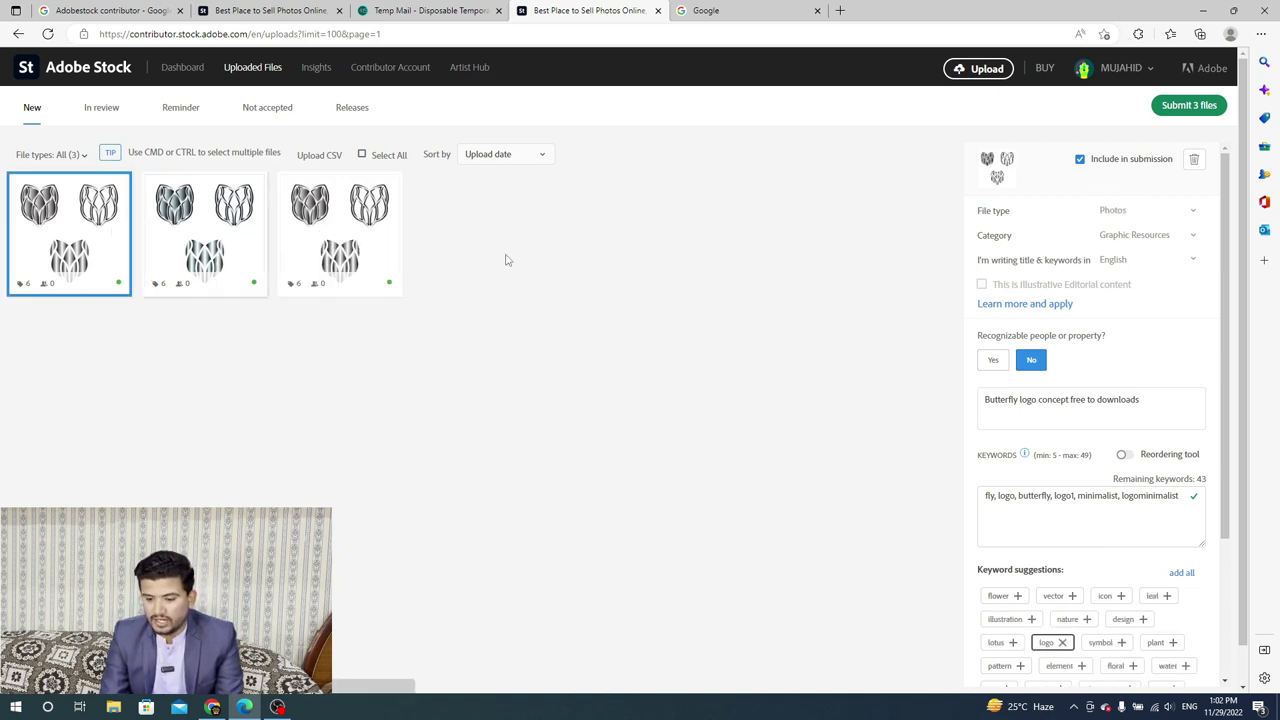
# Submit the three files, keeping Select all checked in the confirmation dialog
pyautogui.click(1198, 108)
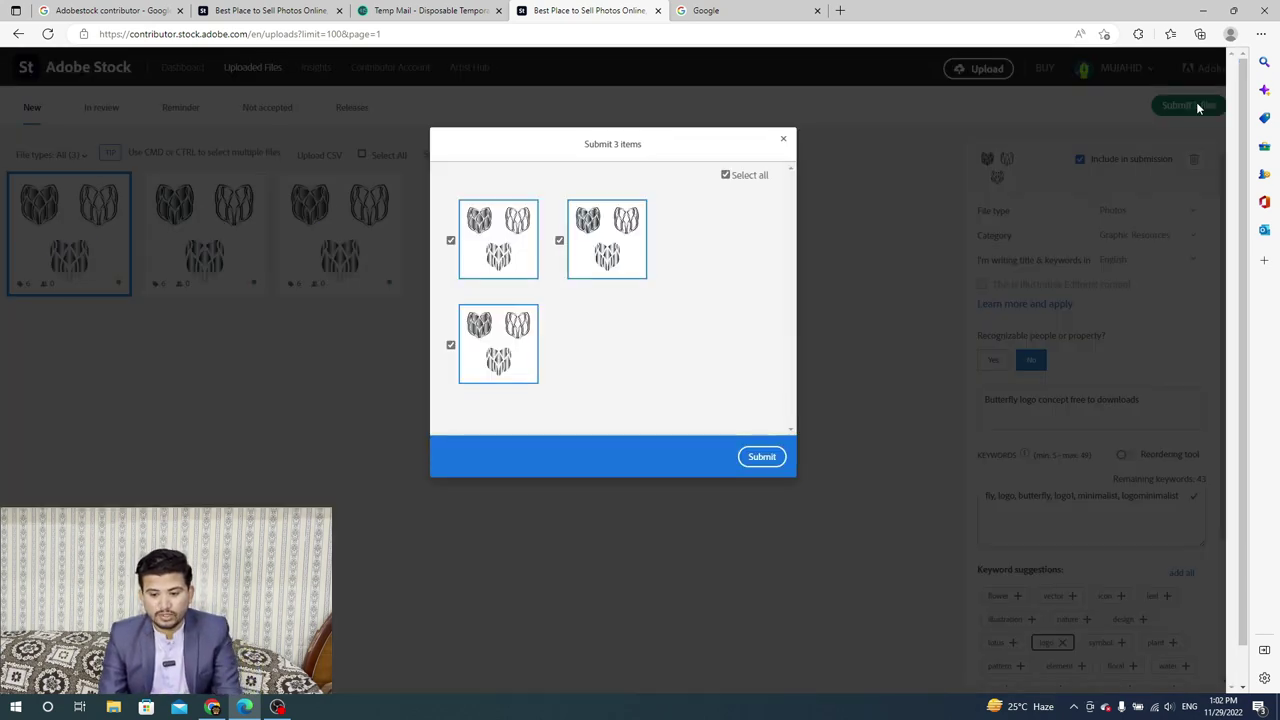
pyautogui.click(762, 458)
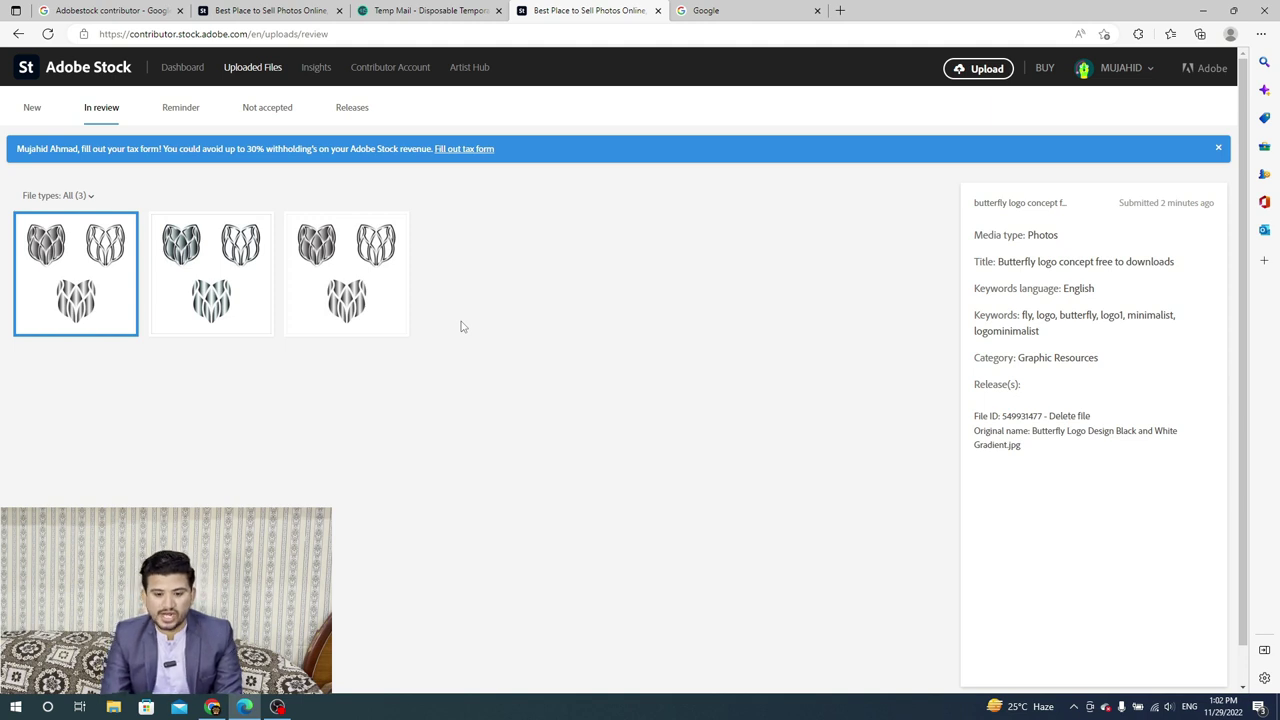
# Inspect each In review file's details, including the .eps, then switch to the Dashboard
pyautogui.click(376, 306)
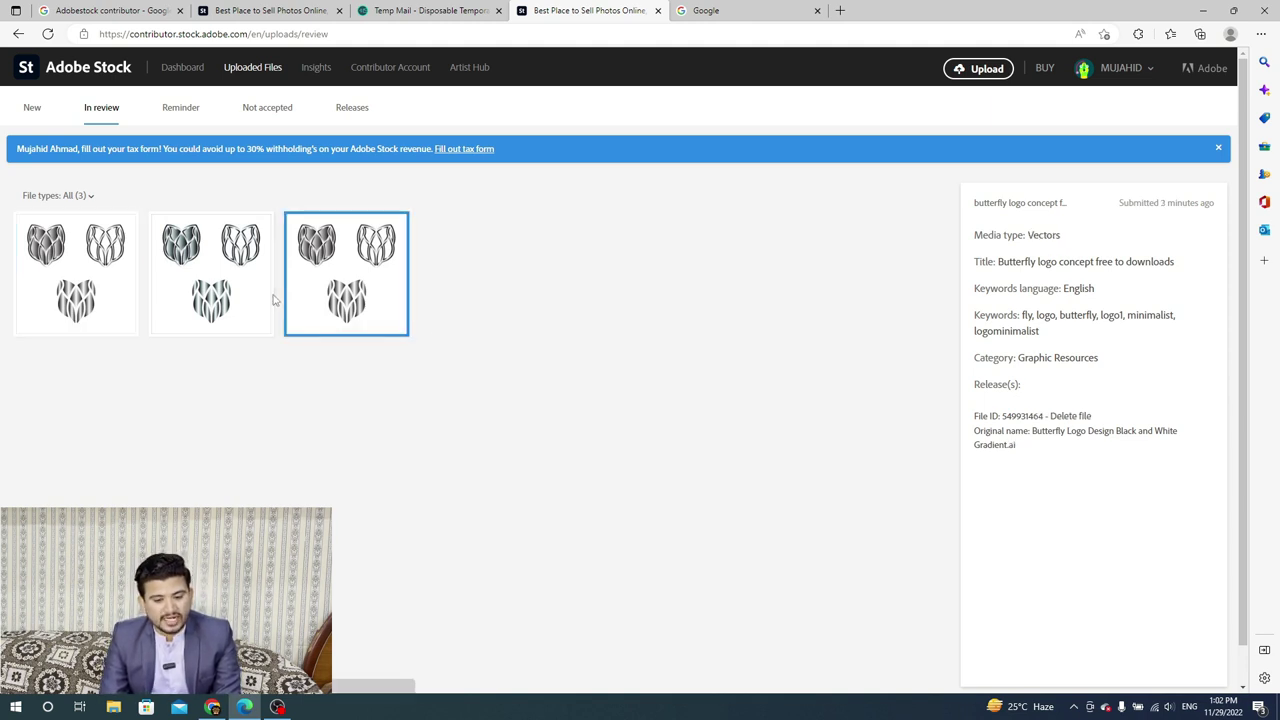
pyautogui.click(155, 293)
pyautogui.click(134, 290)
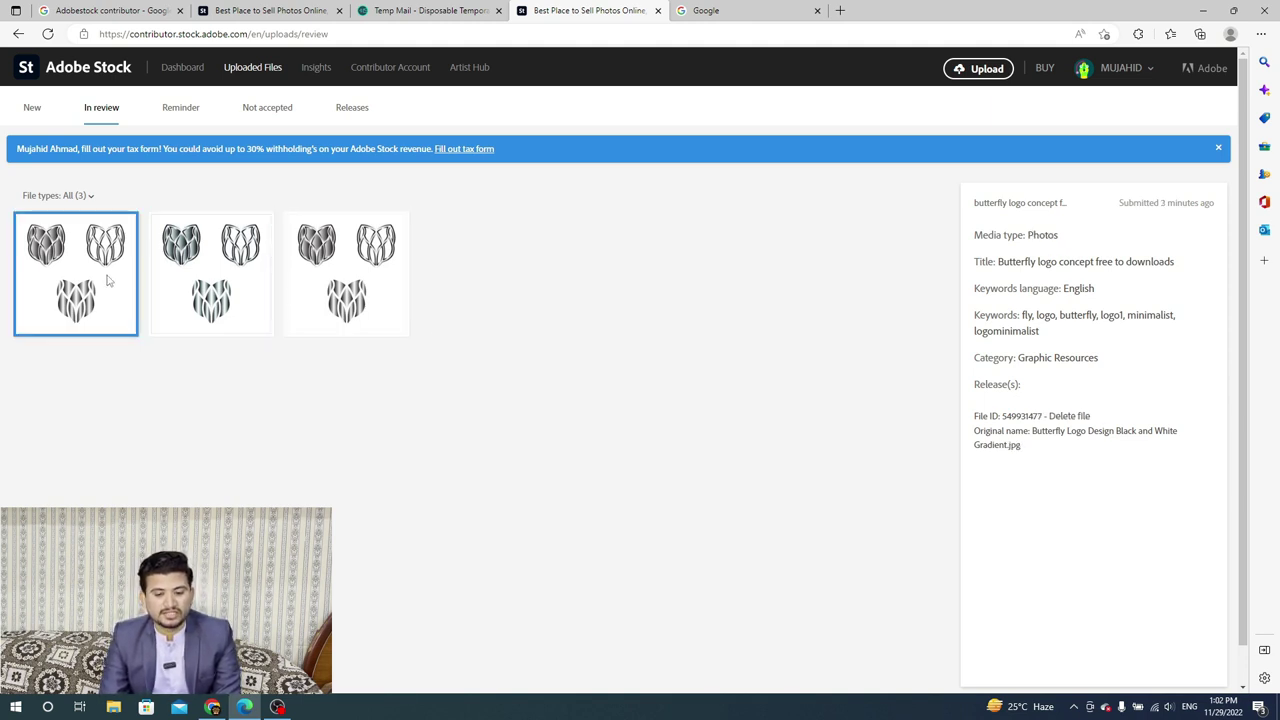
pyautogui.click(182, 290)
pyautogui.click(342, 280)
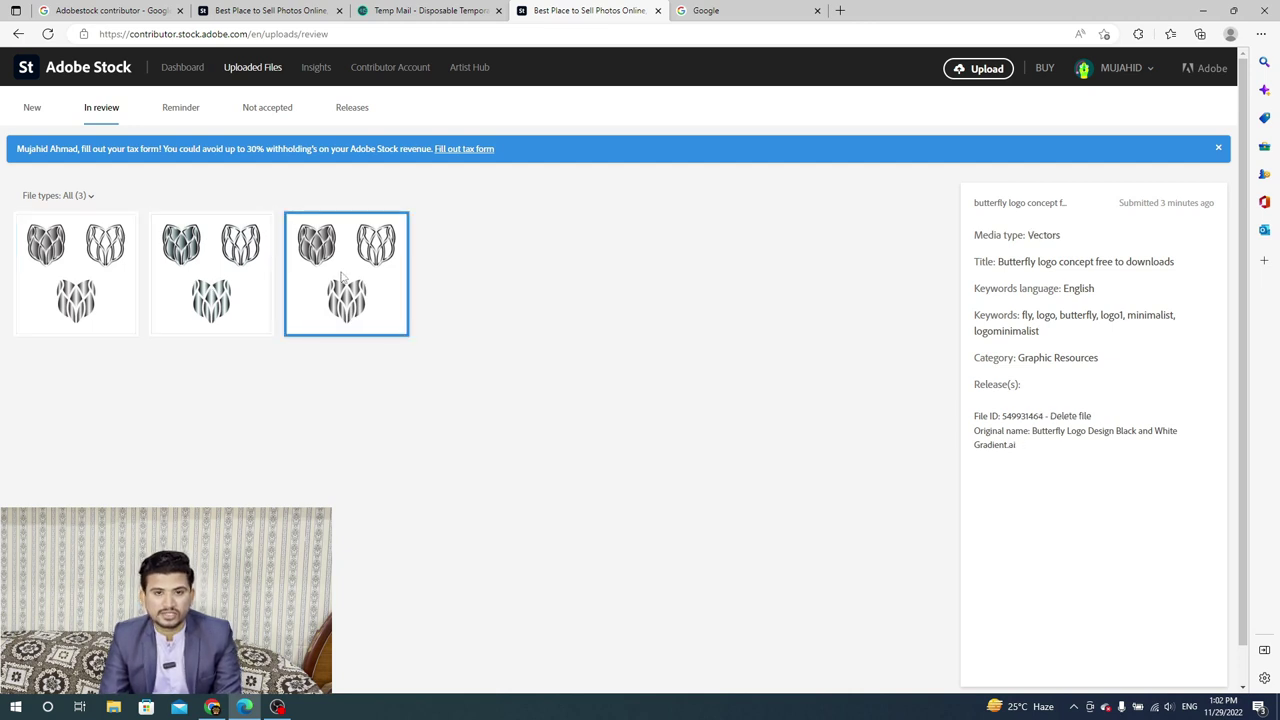
pyautogui.press('Right')
pyautogui.press('Right')
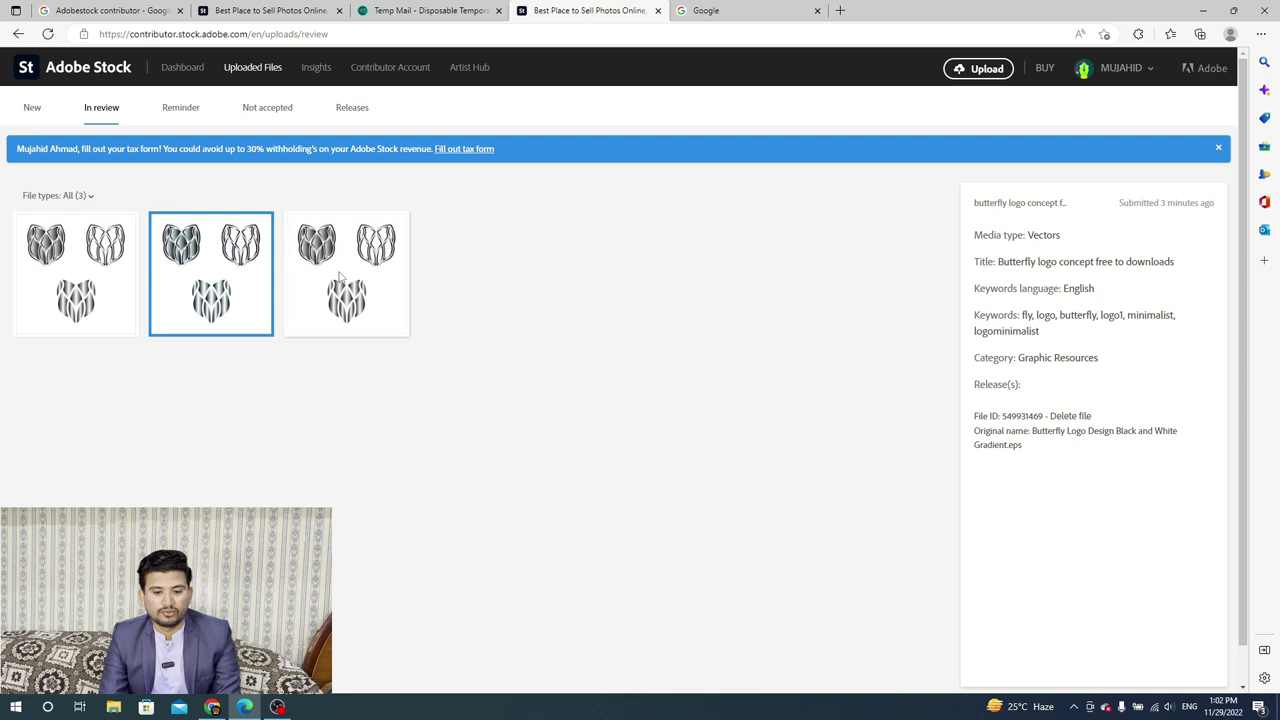
pyautogui.click(199, 66)
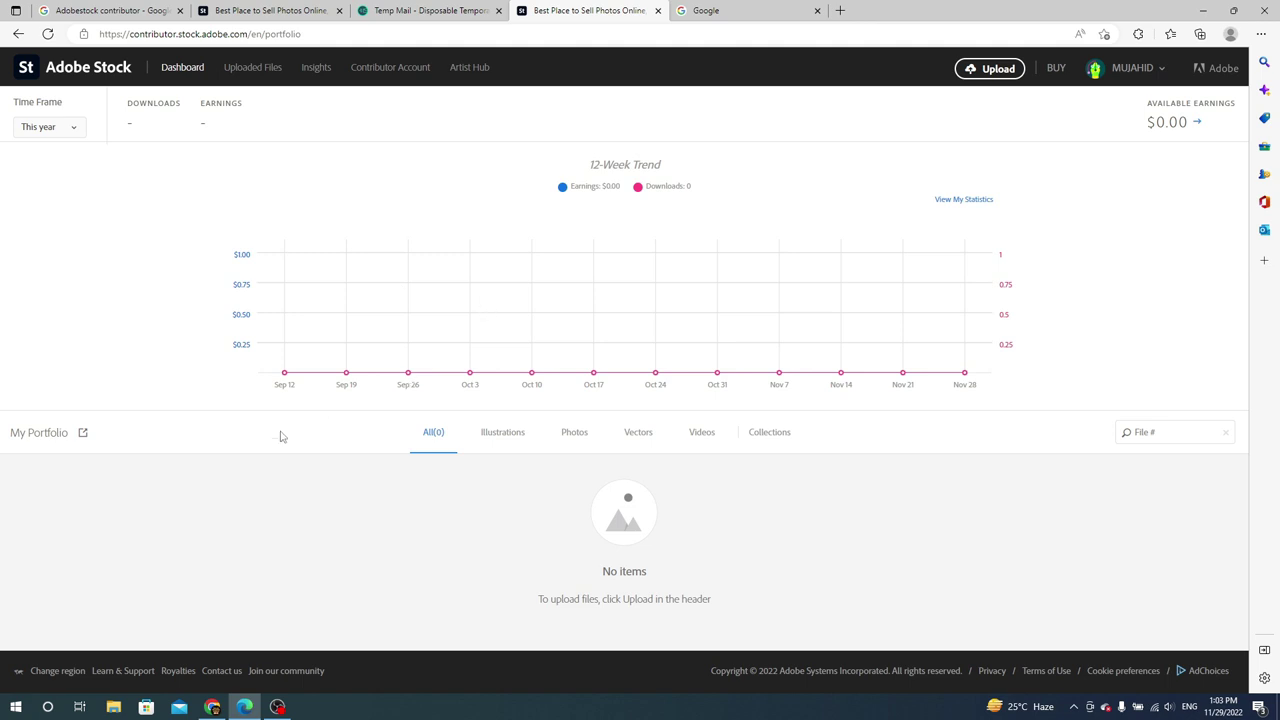
# Bring the OBS recorder window to the front from the taskbar
pyautogui.click(278, 707)
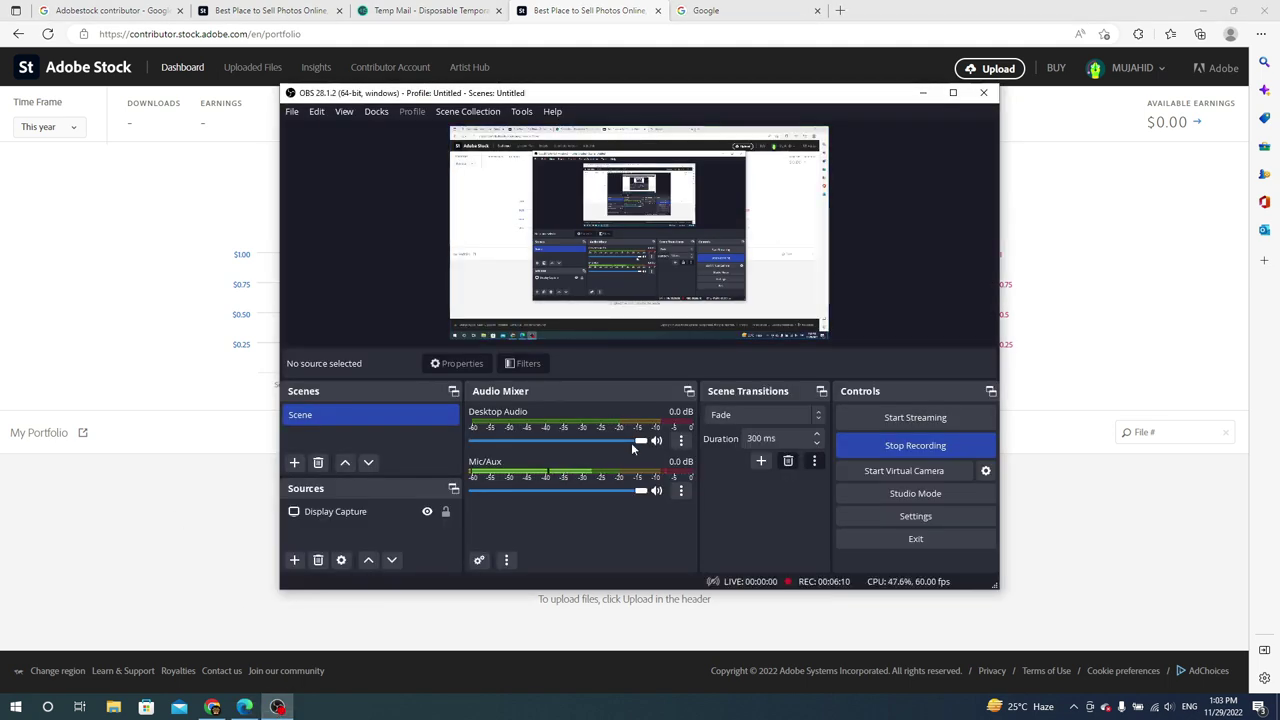